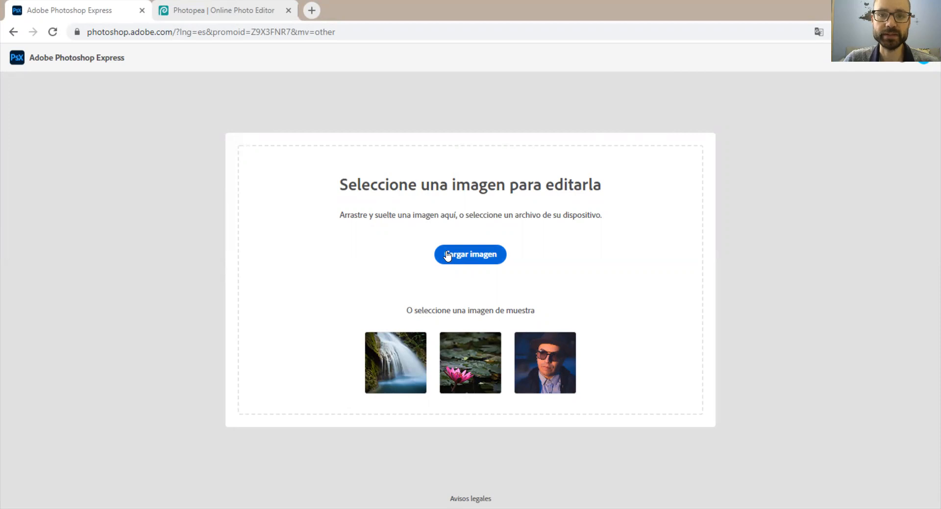
Upload Chimborazo.jpg from the Gamificación folder for editing.
{"action": "left_click", "coordinate": [447, 255]}
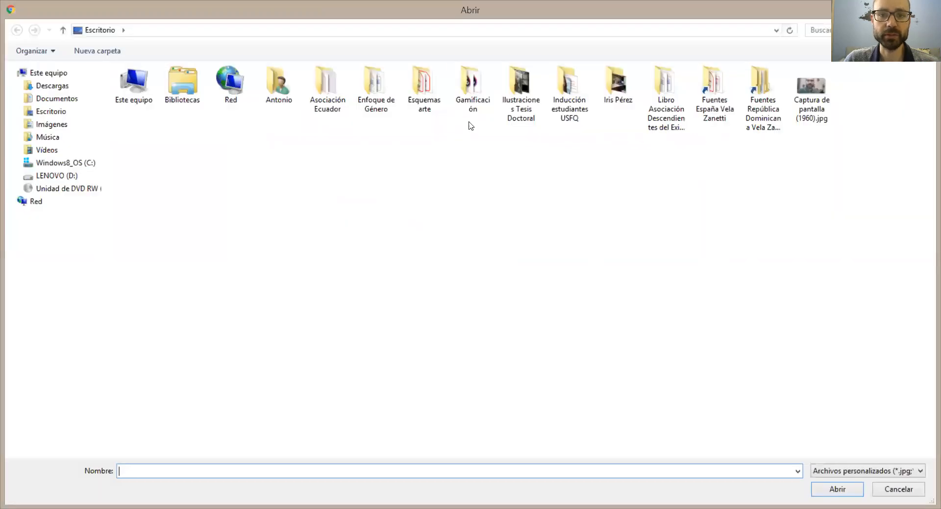
{"action": "double_click", "coordinate": [473, 91]}
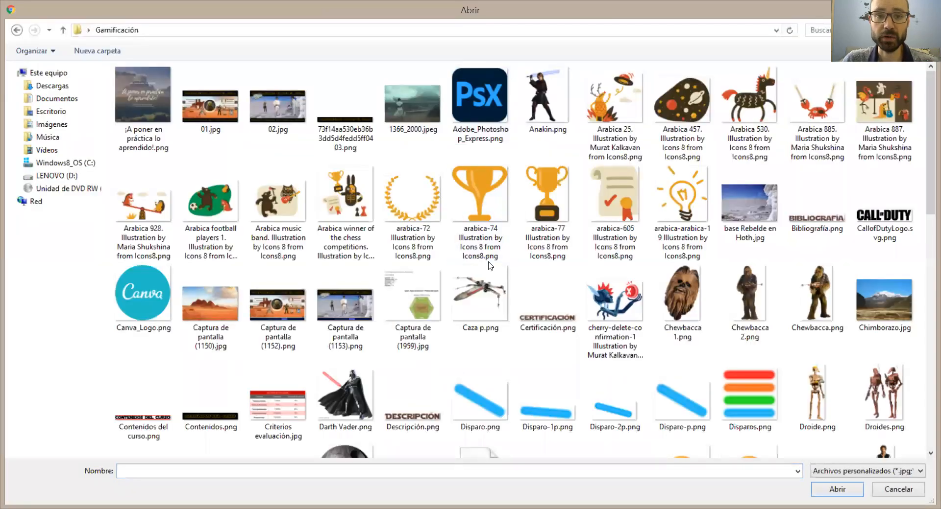
{"action": "left_click", "coordinate": [879, 310]}
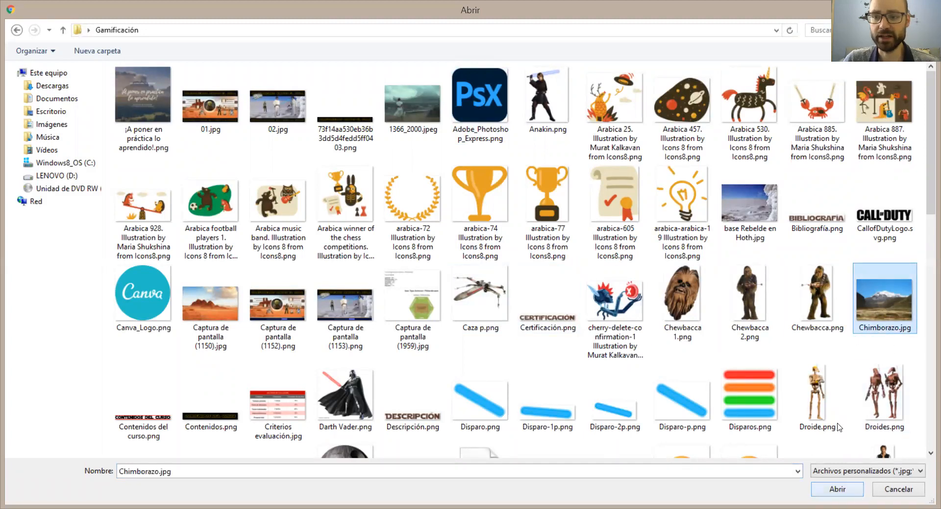
{"action": "left_click", "coordinate": [835, 491]}
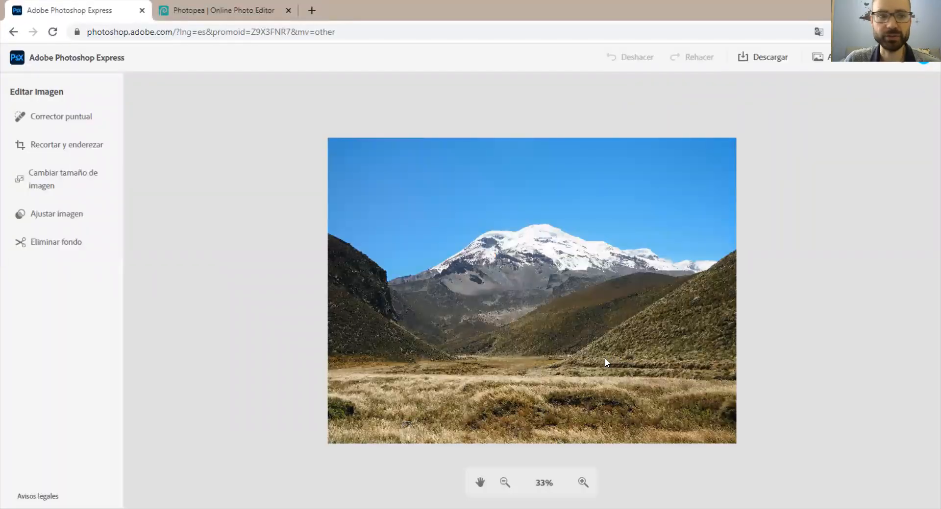
Choose the spot healing tool (Corrector puntual) and set its brush size to 13.
{"action": "left_click", "coordinate": [69, 118]}
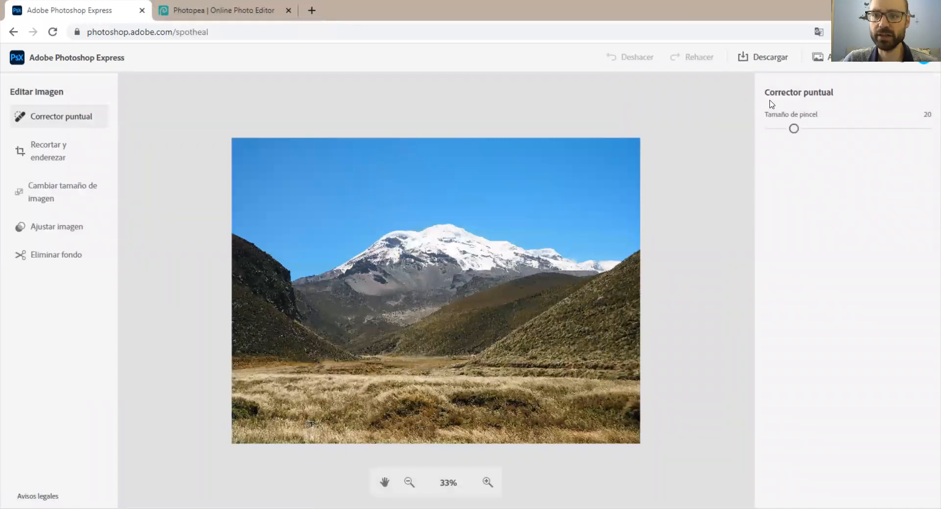
{"action": "left_click_drag", "start_coordinate": [792, 128], "coordinate": [783, 129]}
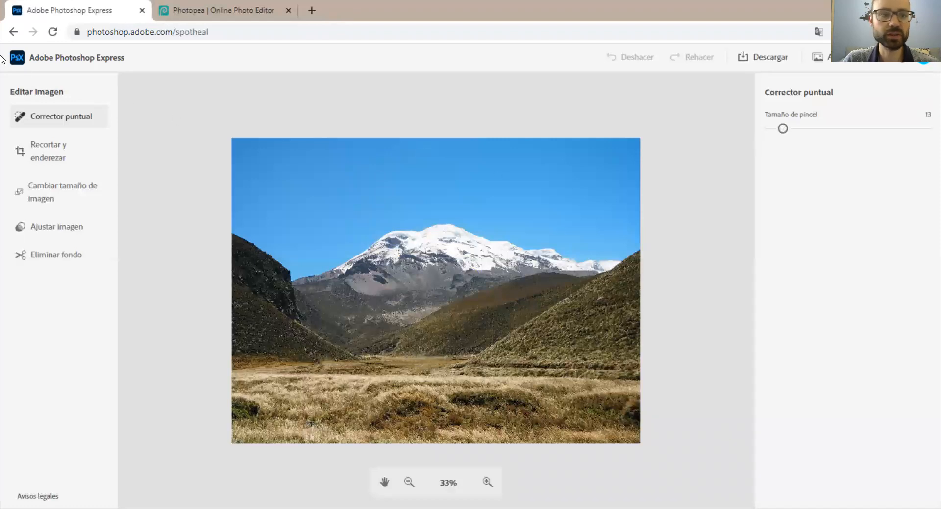
Try photo aspect ratios on the image's crop frame, including Original, 5:4 and 3:2, ending with 16:9.
{"action": "left_click", "coordinate": [61, 148]}
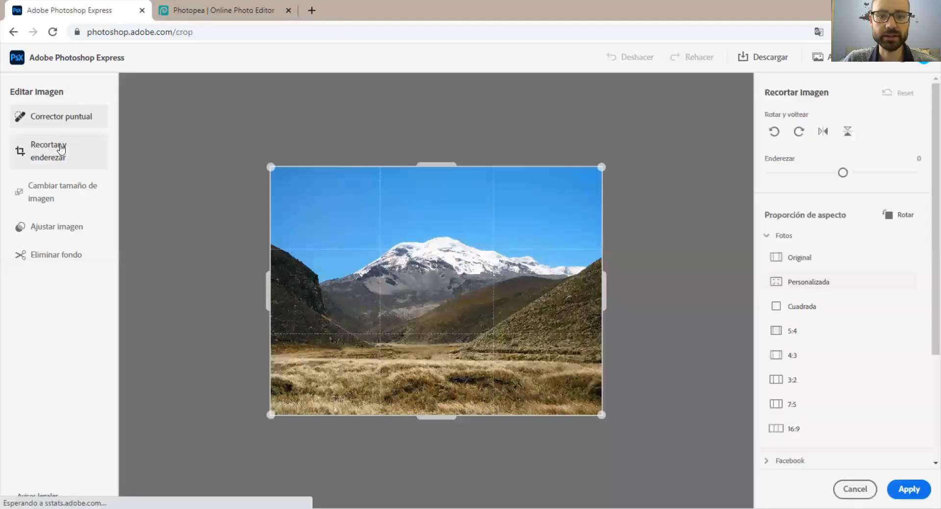
{"action": "mouse_move", "coordinate": [601, 167]}
{"action": "left_mouse_down"}
{"action": "mouse_move", "coordinate": [516, 206]}
{"action": "mouse_move", "coordinate": [630, 158]}
{"action": "mouse_move", "coordinate": [599, 166]}
{"action": "left_mouse_up"}
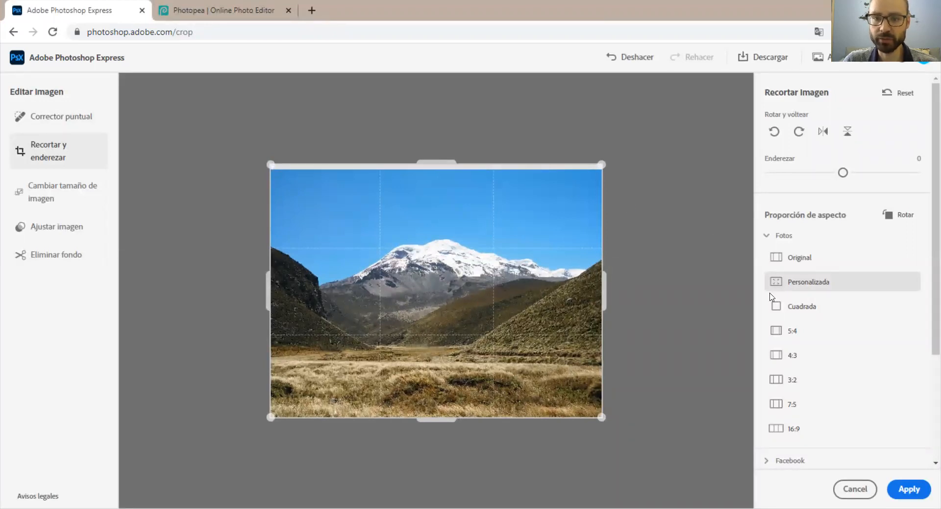
{"action": "left_click", "coordinate": [811, 308]}
{"action": "left_click", "coordinate": [808, 266]}
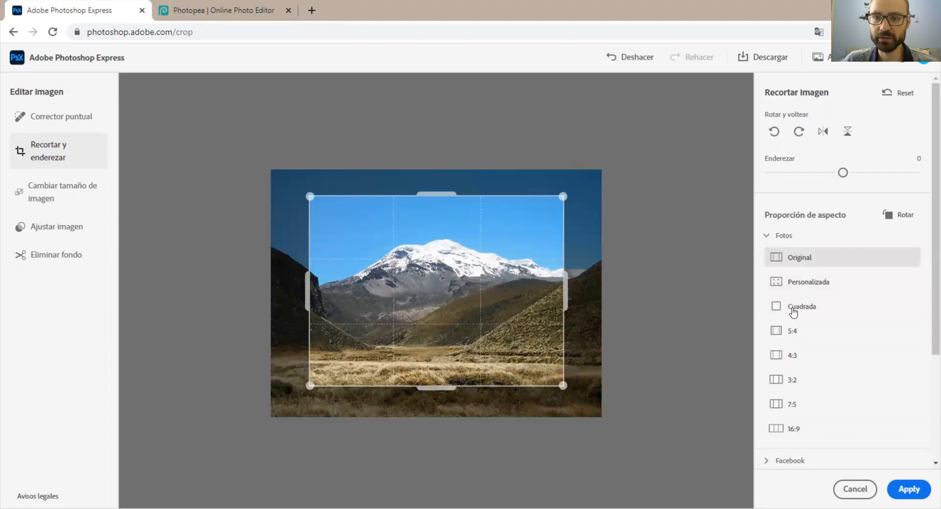
{"action": "left_click", "coordinate": [784, 330]}
{"action": "scroll", "coordinate": [791, 319], "scroll_direction": "down", "scroll_amount": 3}
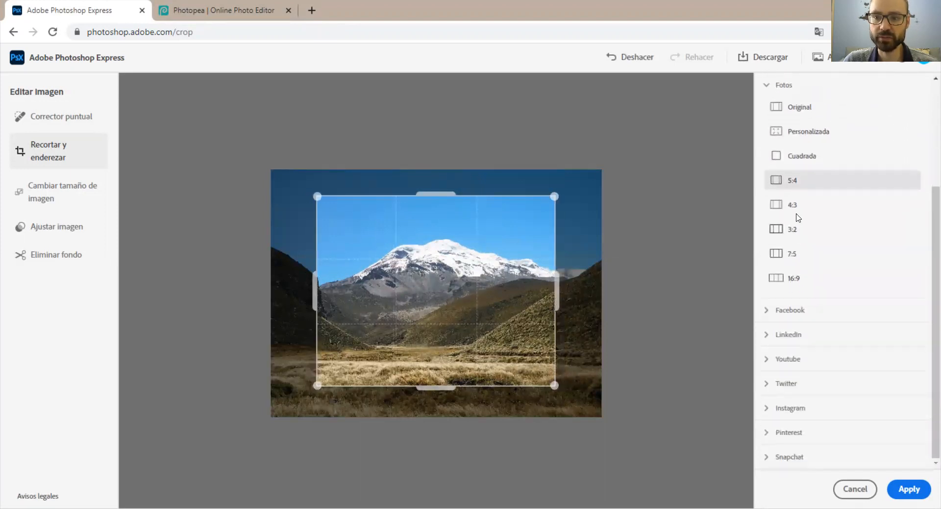
{"action": "left_click", "coordinate": [795, 214]}
{"action": "left_click", "coordinate": [790, 230]}
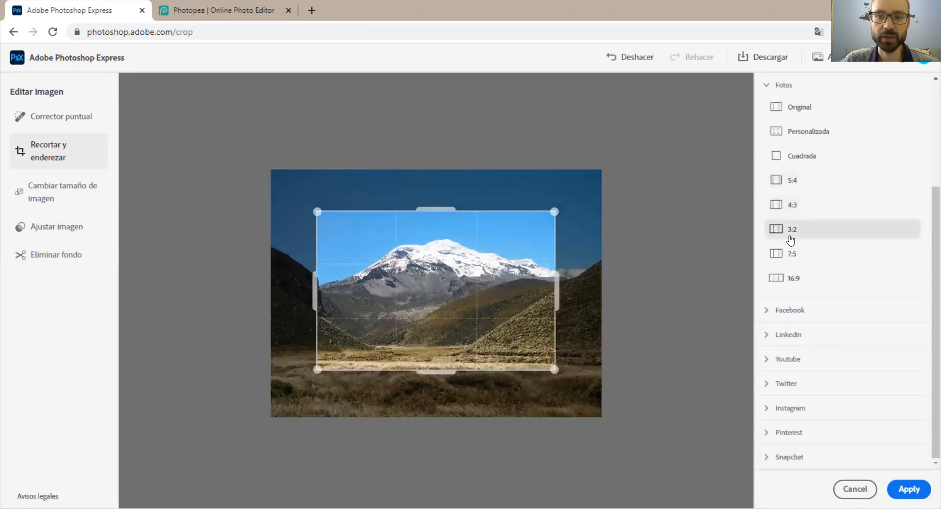
{"action": "left_click", "coordinate": [791, 261]}
{"action": "left_click", "coordinate": [786, 280]}
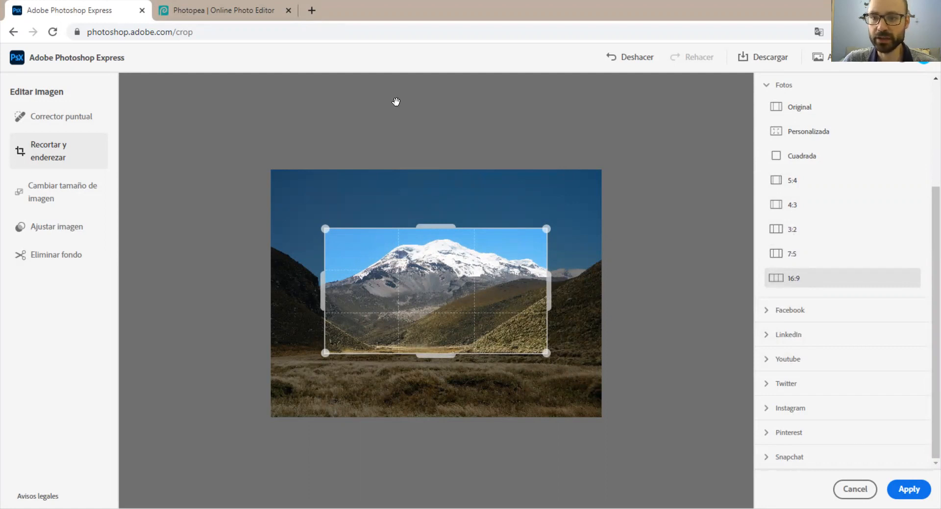
Try the Facebook crop formats and enlarge the Cubierta de perfil de Facebook frame around the snowy mountain.
{"action": "left_click", "coordinate": [789, 310]}
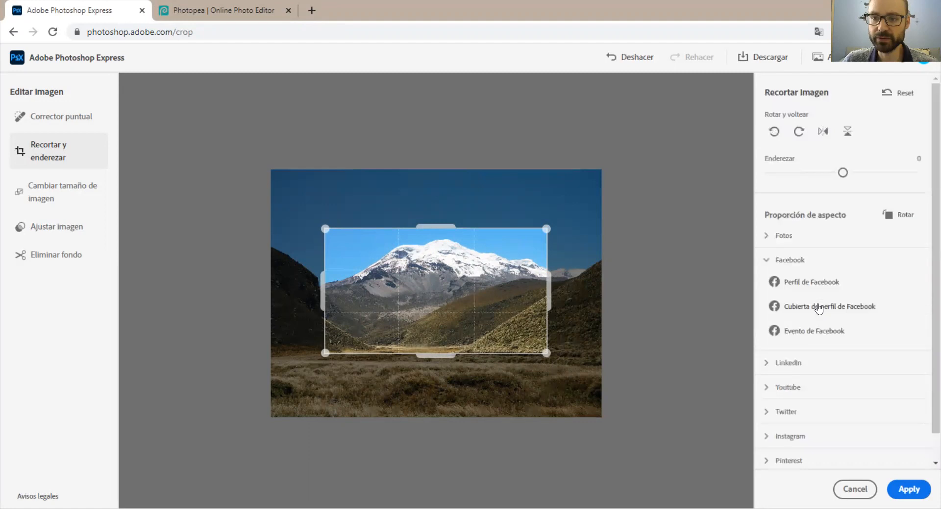
{"action": "left_click", "coordinate": [801, 286]}
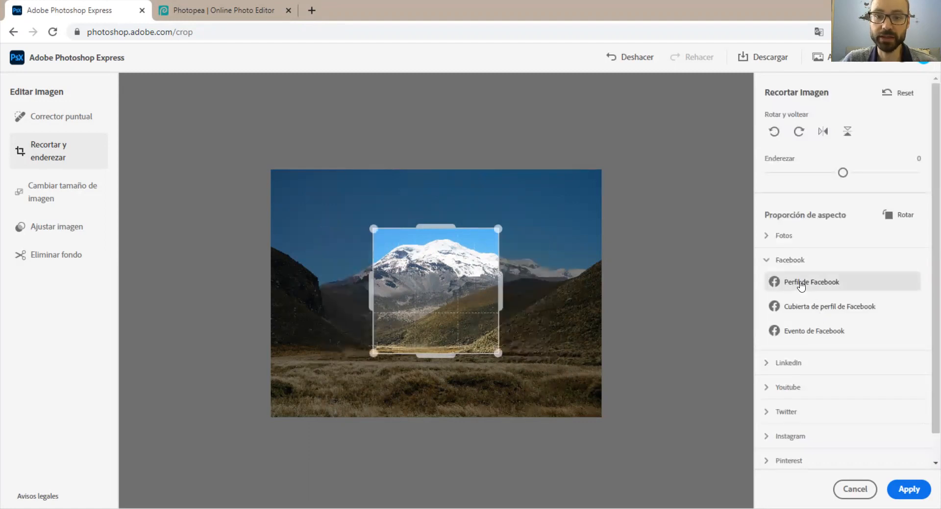
{"action": "left_click", "coordinate": [813, 310]}
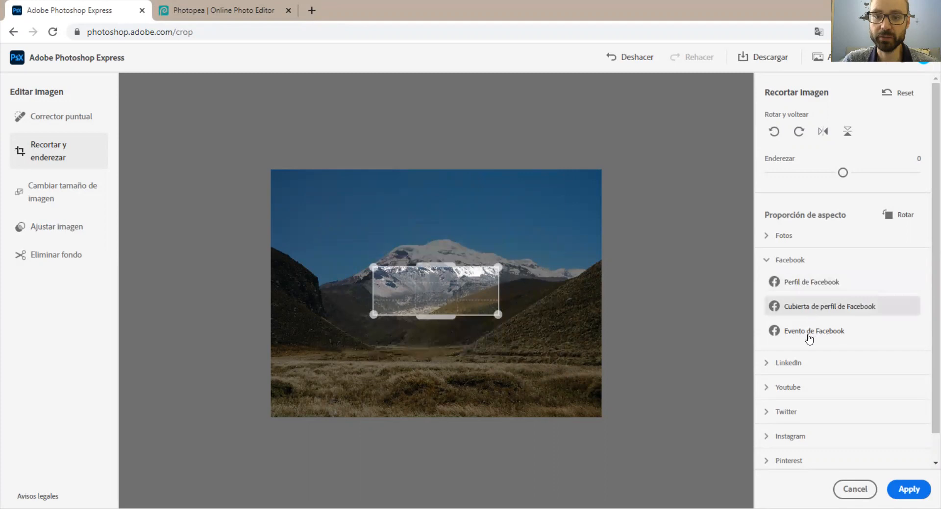
{"action": "left_click", "coordinate": [809, 334]}
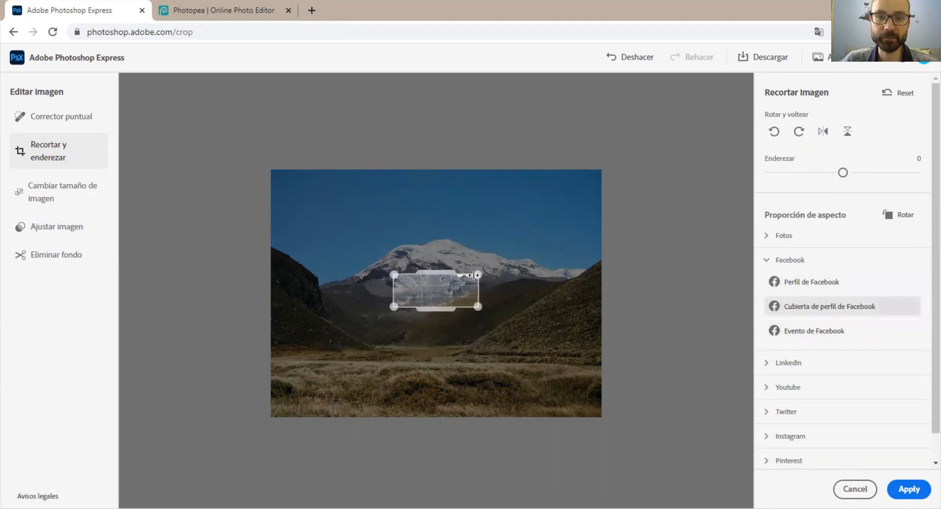
{"action": "left_click_drag", "start_coordinate": [473, 276], "coordinate": [527, 240]}
{"action": "left_click_drag", "start_coordinate": [462, 269], "coordinate": [527, 268]}
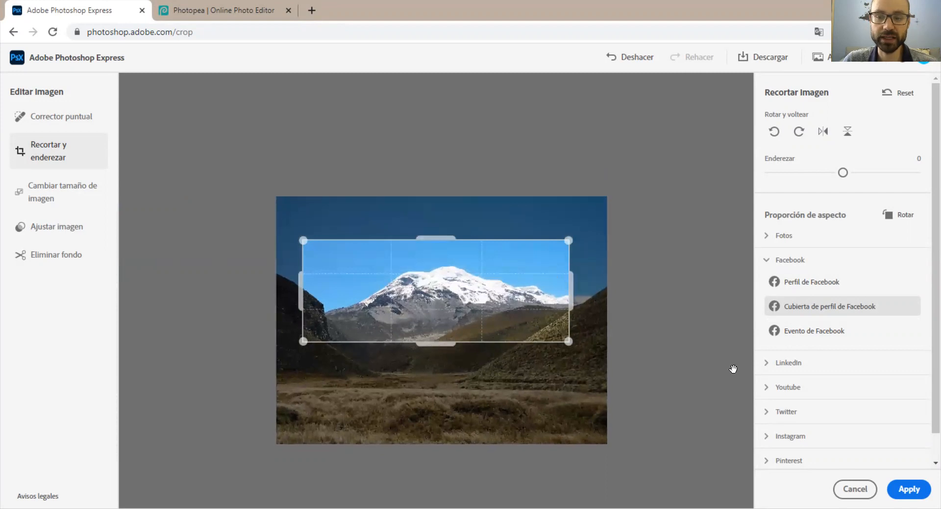
Look through the LinkedIn, Youtube and Twitter crop formats, and discard the crop edits while switching to image resizing.
{"action": "left_click", "coordinate": [799, 368]}
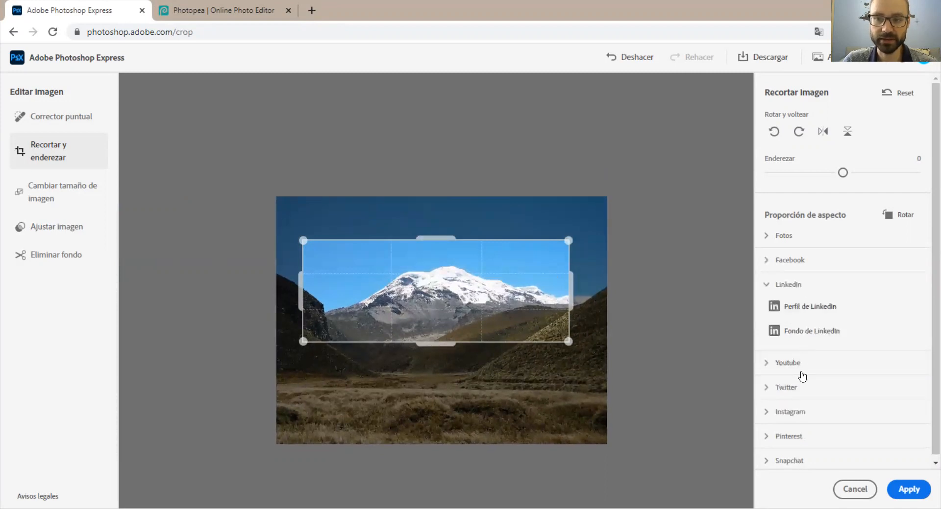
{"action": "left_click", "coordinate": [800, 365]}
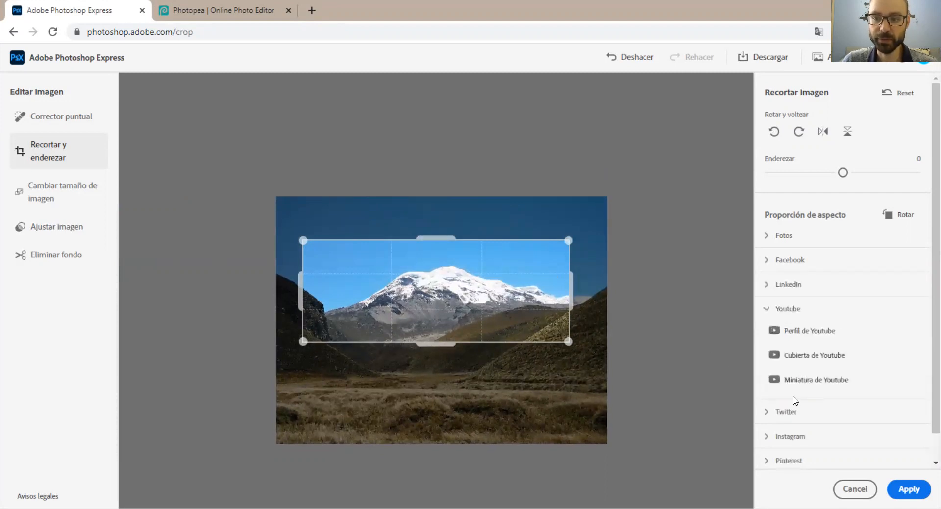
{"action": "left_click", "coordinate": [794, 406]}
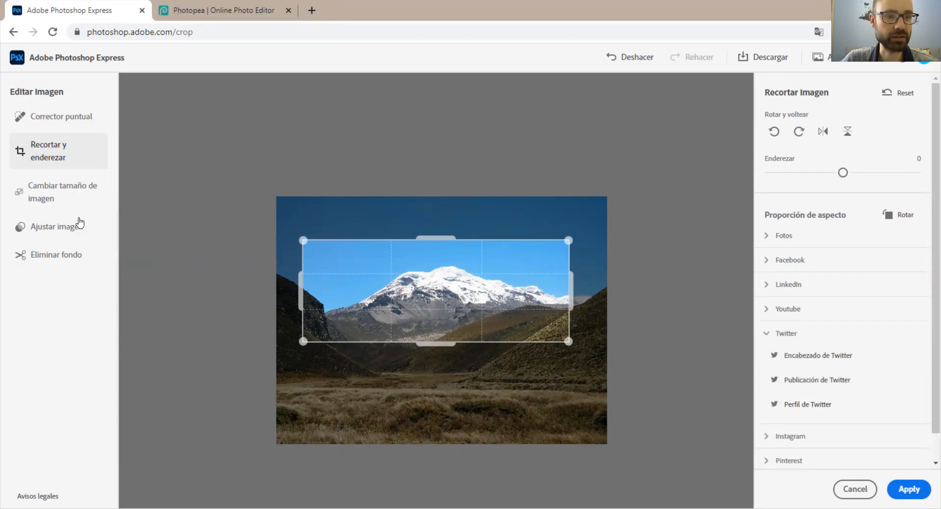
{"action": "left_click", "coordinate": [68, 199]}
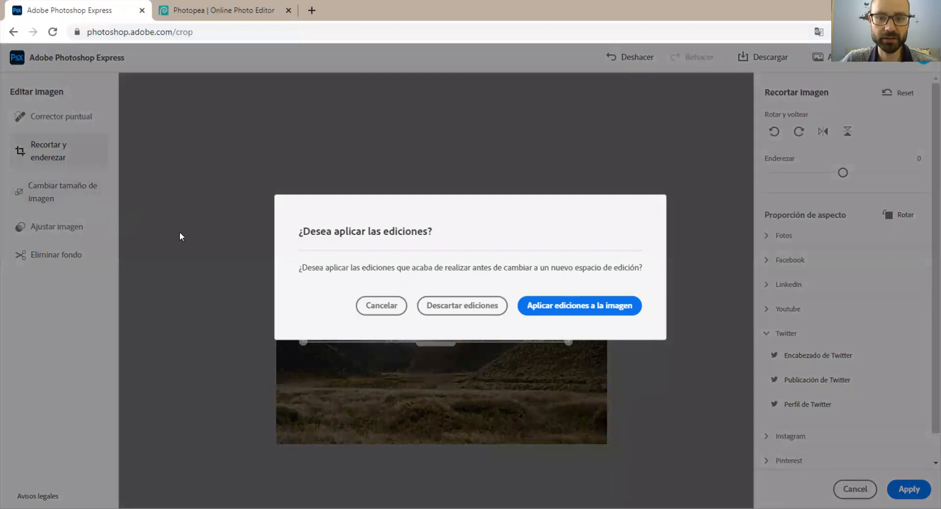
{"action": "left_click", "coordinate": [482, 307]}
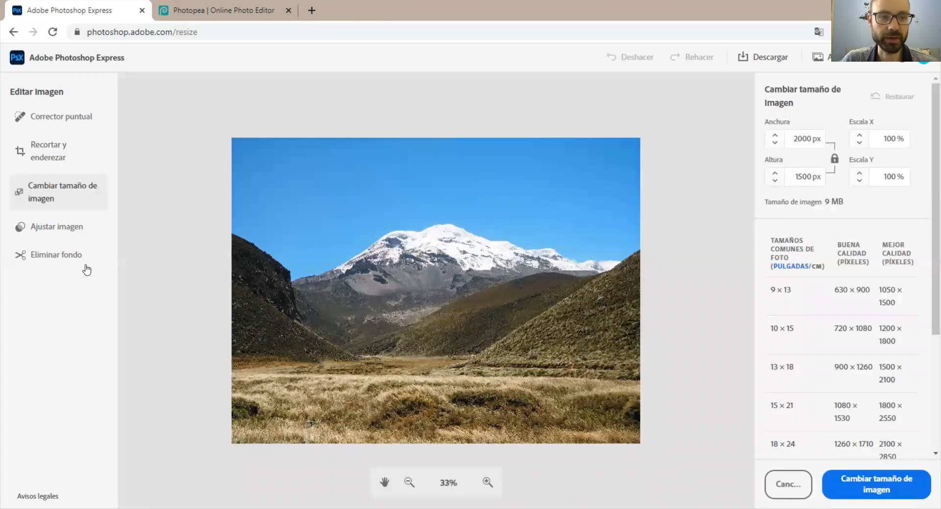
Try the popular adjustment presets Alto contraste y detalle, Contraste desaturado and Fotografía antigua on the photo.
{"action": "left_click", "coordinate": [63, 232]}
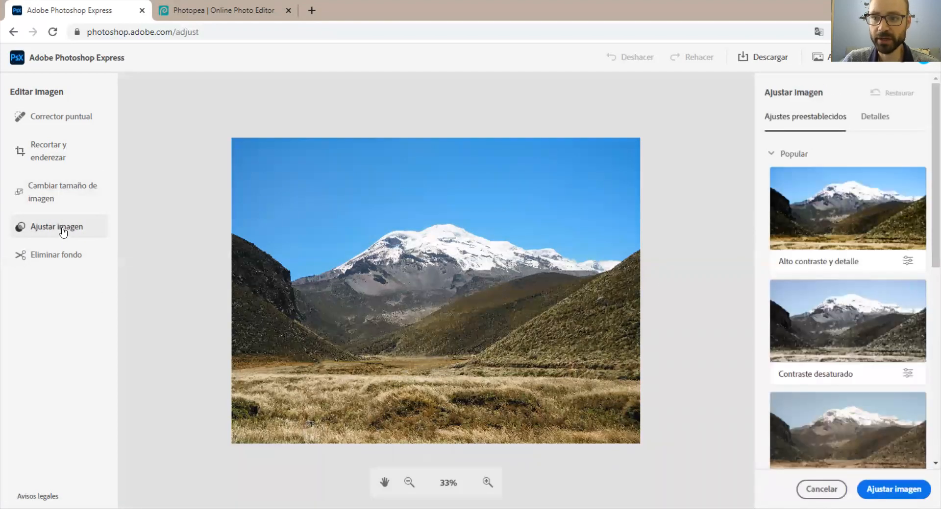
{"action": "left_click", "coordinate": [863, 229]}
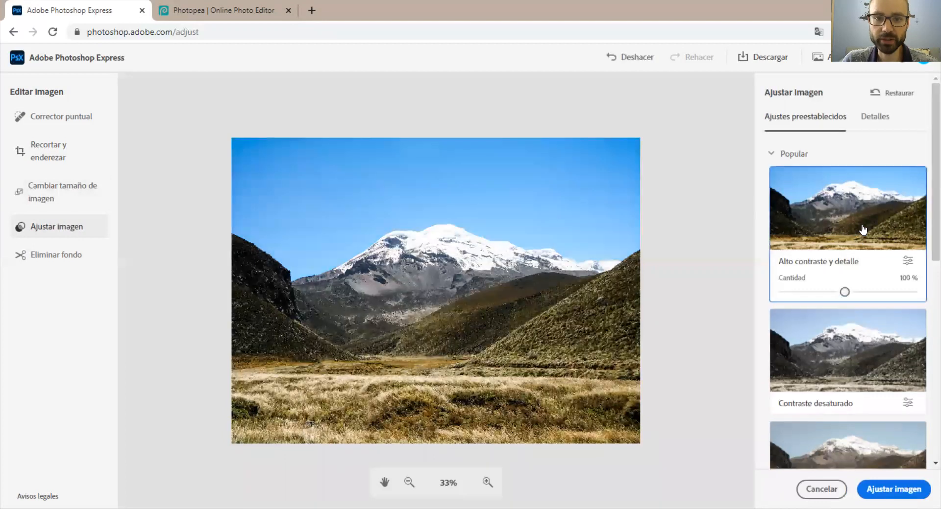
{"action": "scroll", "coordinate": [862, 230], "scroll_direction": "down", "scroll_amount": 1}
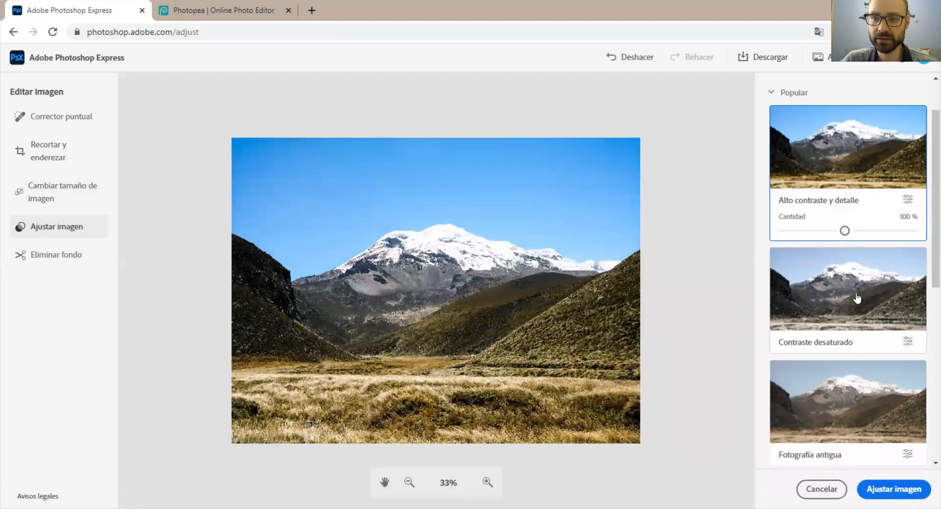
{"action": "left_click", "coordinate": [855, 299]}
{"action": "scroll", "coordinate": [861, 333], "scroll_direction": "down", "scroll_amount": 1}
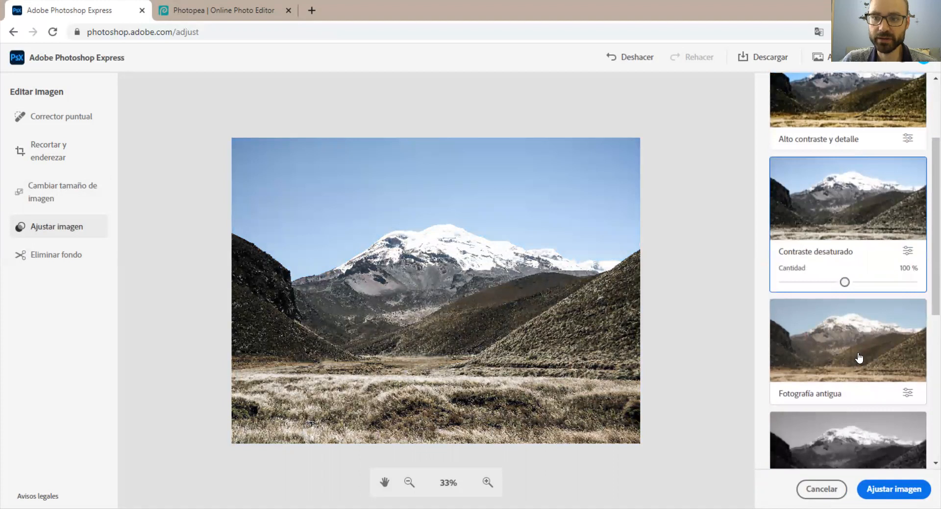
{"action": "scroll", "coordinate": [858, 356], "scroll_direction": "down", "scroll_amount": 1}
{"action": "left_click", "coordinate": [855, 294]}
Try the presets Blanco y negro suave and Tono sepia de blanco y negro, raising the sepia amount to 132 %.
{"action": "scroll", "coordinate": [856, 294], "scroll_direction": "down", "scroll_amount": 1}
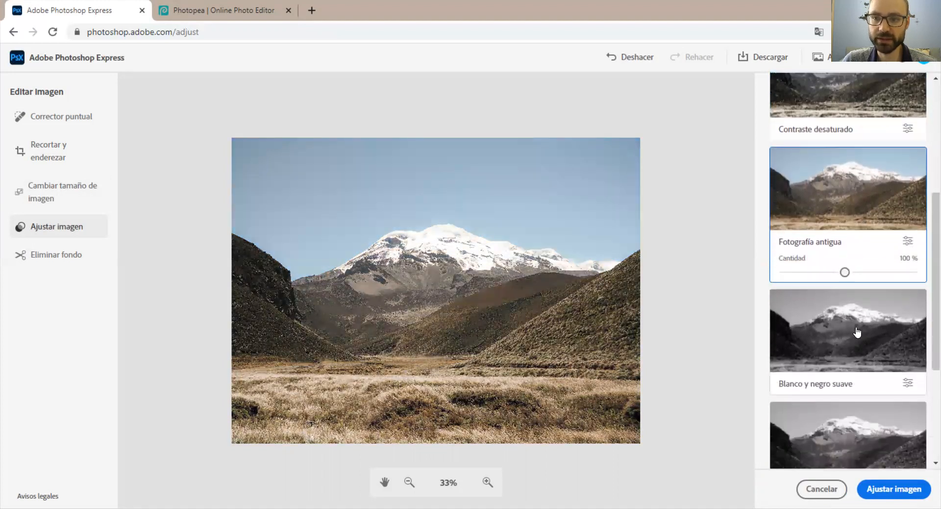
{"action": "left_click", "coordinate": [856, 332]}
{"action": "scroll", "coordinate": [856, 332], "scroll_direction": "down", "scroll_amount": 1}
{"action": "left_click", "coordinate": [856, 328]}
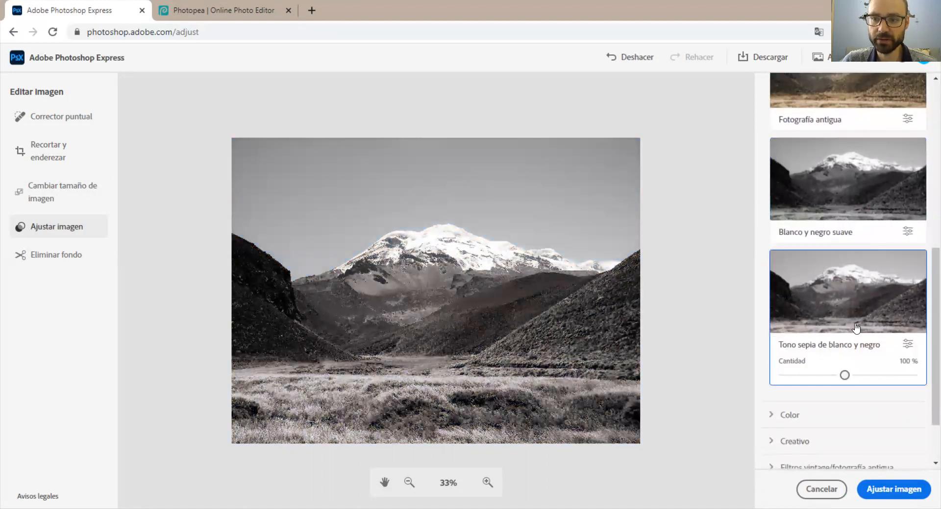
{"action": "left_click_drag", "start_coordinate": [844, 374], "coordinate": [866, 373]}
Try the Color presets Natural, Brillo, Alto contraste, Alto contraste y detalle and Mate on the photo.
{"action": "scroll", "coordinate": [833, 352], "scroll_direction": "down", "scroll_amount": 2}
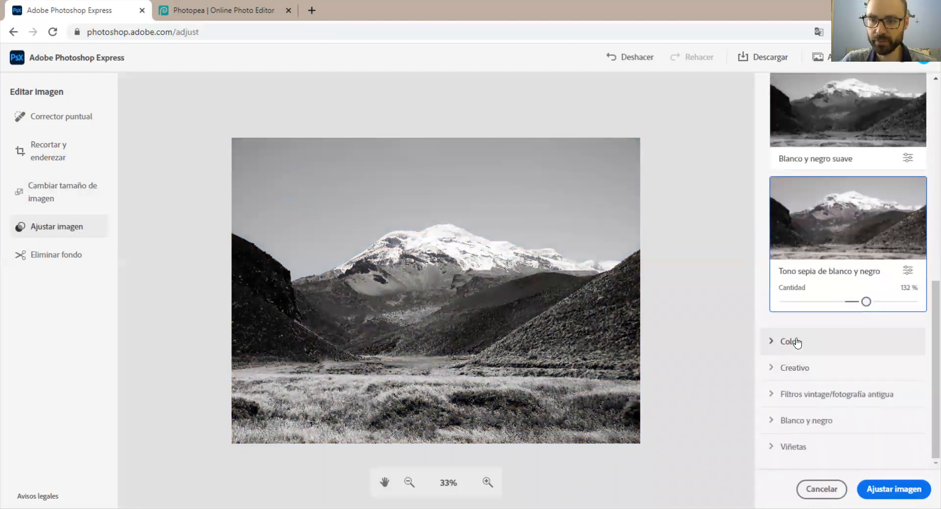
{"action": "left_click", "coordinate": [796, 342]}
{"action": "scroll", "coordinate": [823, 333], "scroll_direction": "down", "scroll_amount": 1}
{"action": "left_click", "coordinate": [814, 197]}
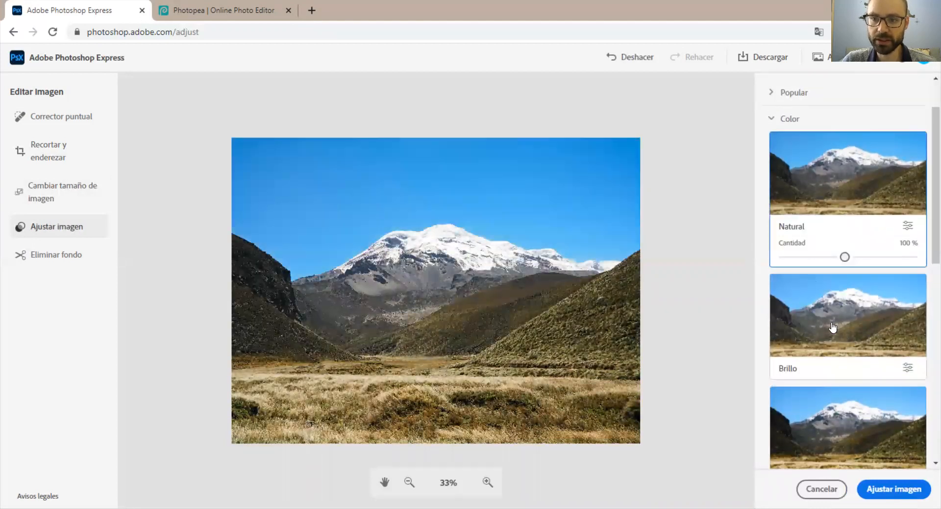
{"action": "left_click", "coordinate": [832, 328]}
{"action": "left_click", "coordinate": [839, 398]}
{"action": "scroll", "coordinate": [835, 407], "scroll_direction": "down", "scroll_amount": 3}
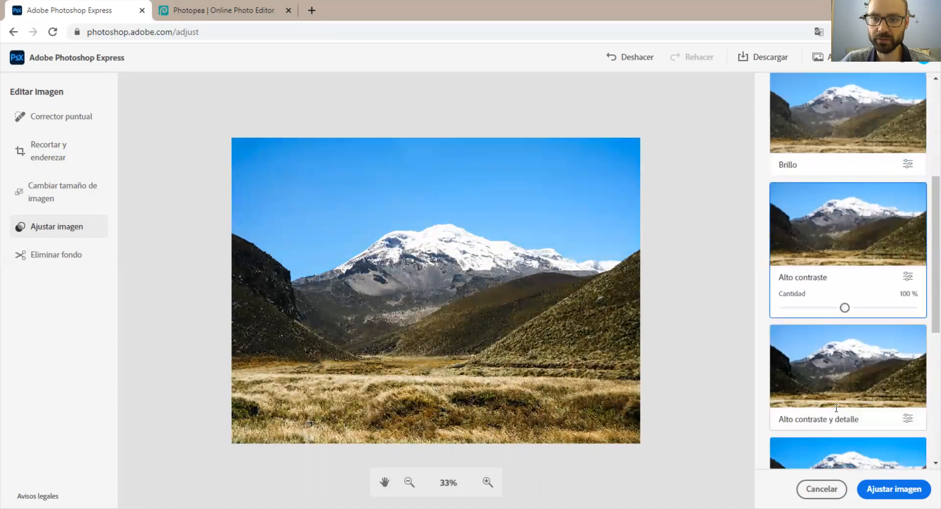
{"action": "left_click", "coordinate": [842, 363]}
{"action": "scroll", "coordinate": [844, 358], "scroll_direction": "down", "scroll_amount": 5}
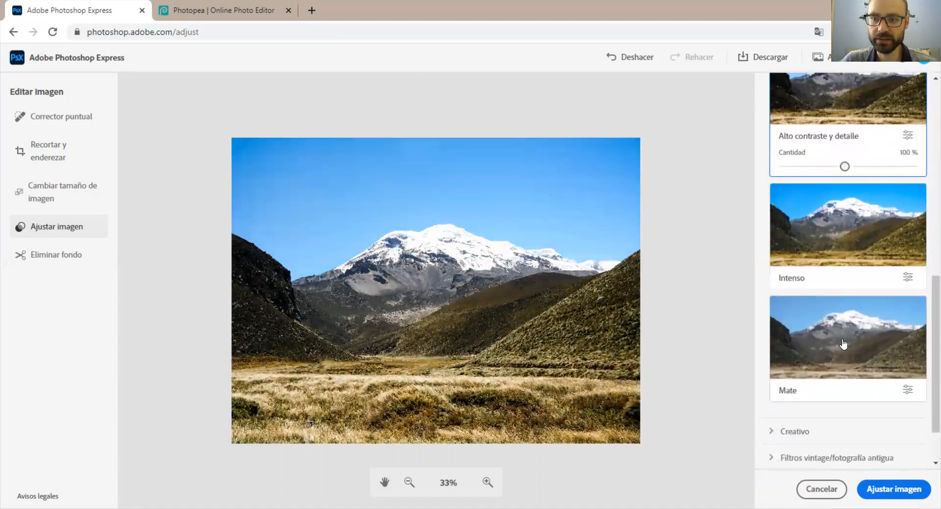
{"action": "left_click", "coordinate": [843, 343]}
Try the Creativo preset Contraste desaturado, and switch the photo to Luz fría.
{"action": "scroll", "coordinate": [843, 340], "scroll_direction": "down", "scroll_amount": 2}
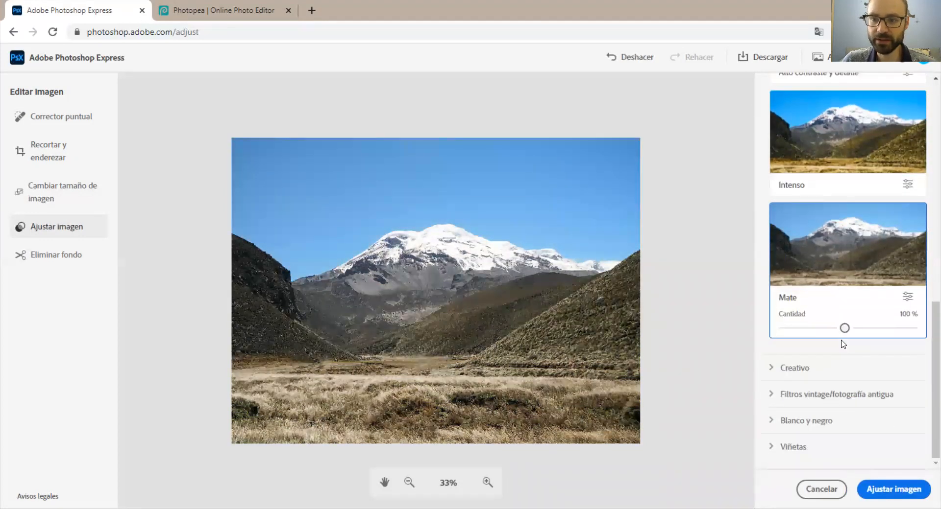
{"action": "left_click", "coordinate": [824, 375]}
{"action": "left_click", "coordinate": [831, 146]}
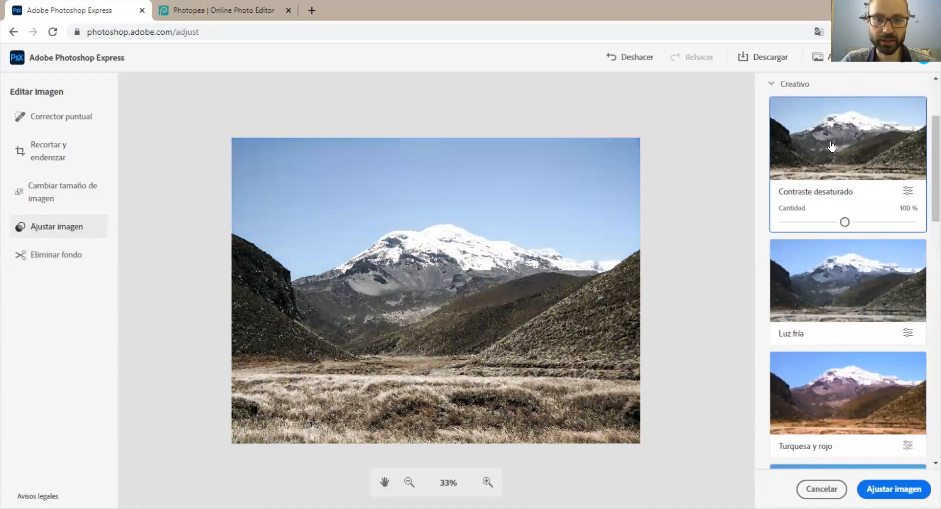
{"action": "left_click", "coordinate": [834, 303]}
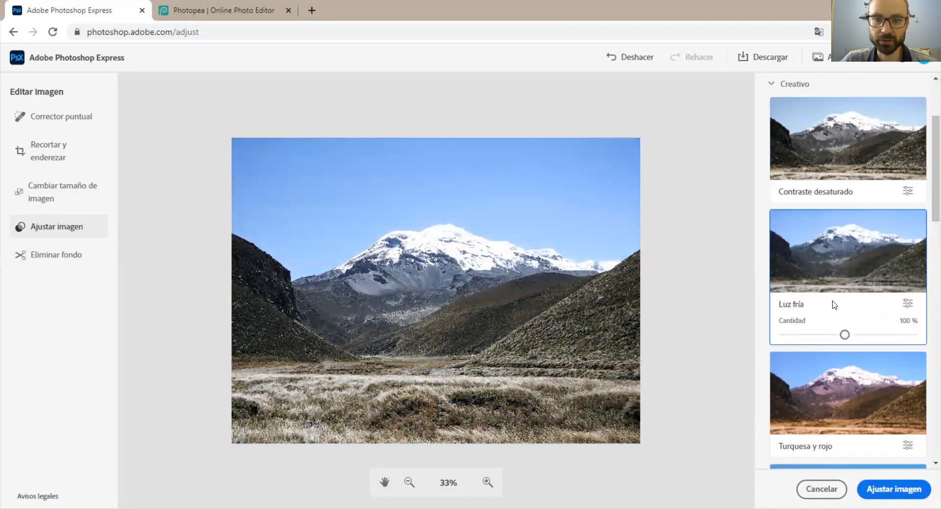
Try the Creativo presets Turquesa y rojo and Instantánea vintage on the photo, raising the vintage amount to 200 %.
{"action": "scroll", "coordinate": [838, 323], "scroll_direction": "down", "scroll_amount": 1}
{"action": "left_click", "coordinate": [848, 348]}
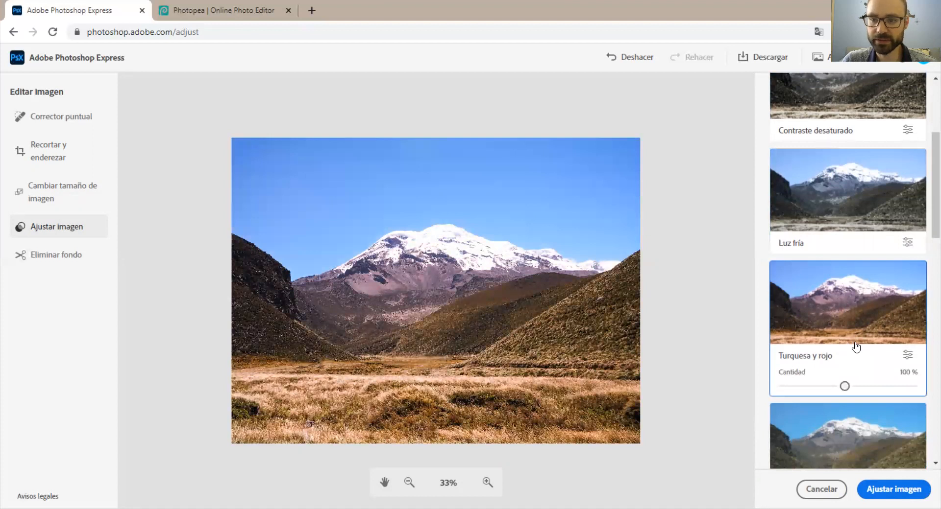
{"action": "scroll", "coordinate": [848, 343], "scroll_direction": "down", "scroll_amount": 1}
{"action": "left_click", "coordinate": [849, 338]}
{"action": "scroll", "coordinate": [845, 343], "scroll_direction": "down", "scroll_amount": 1}
{"action": "left_click", "coordinate": [844, 354]}
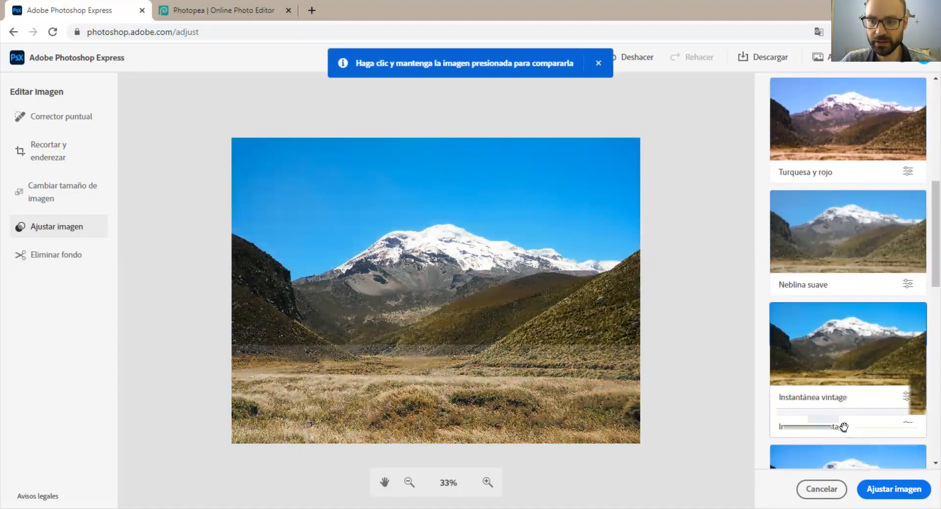
{"action": "left_click_drag", "start_coordinate": [843, 426], "coordinate": [926, 430]}
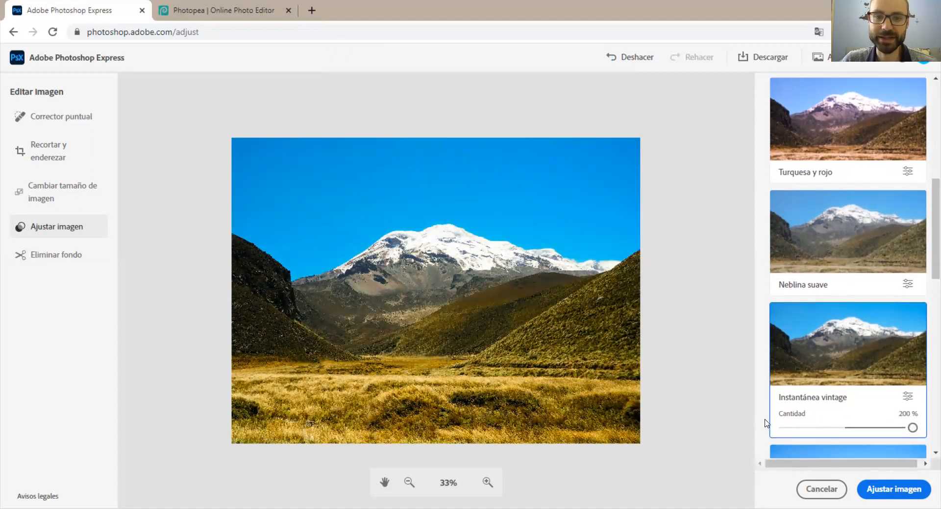
Try the Creativo presets Rojo mate de realce, Sombras cálidas and Fotografía antigua on the photo.
{"action": "scroll", "coordinate": [862, 401], "scroll_direction": "down", "scroll_amount": 7}
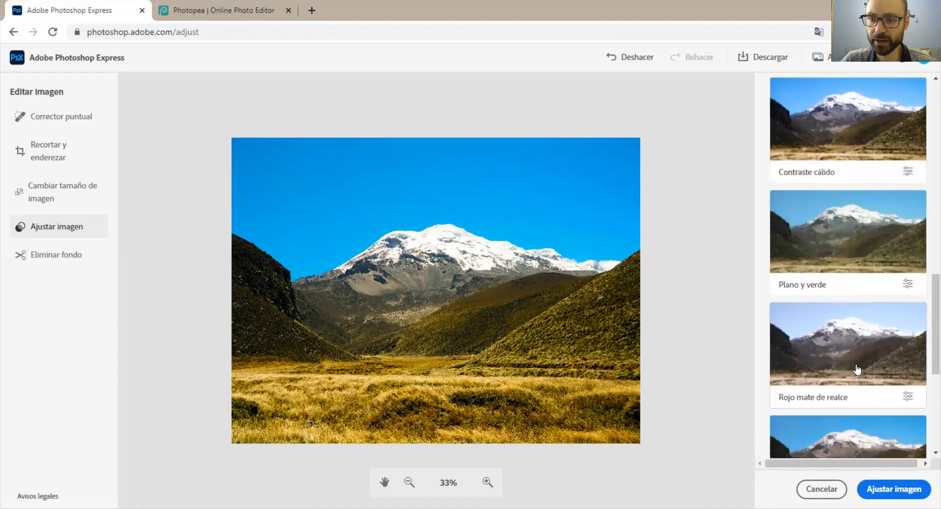
{"action": "left_click", "coordinate": [857, 370]}
{"action": "scroll", "coordinate": [856, 369], "scroll_direction": "down", "scroll_amount": 3}
{"action": "left_click", "coordinate": [845, 373]}
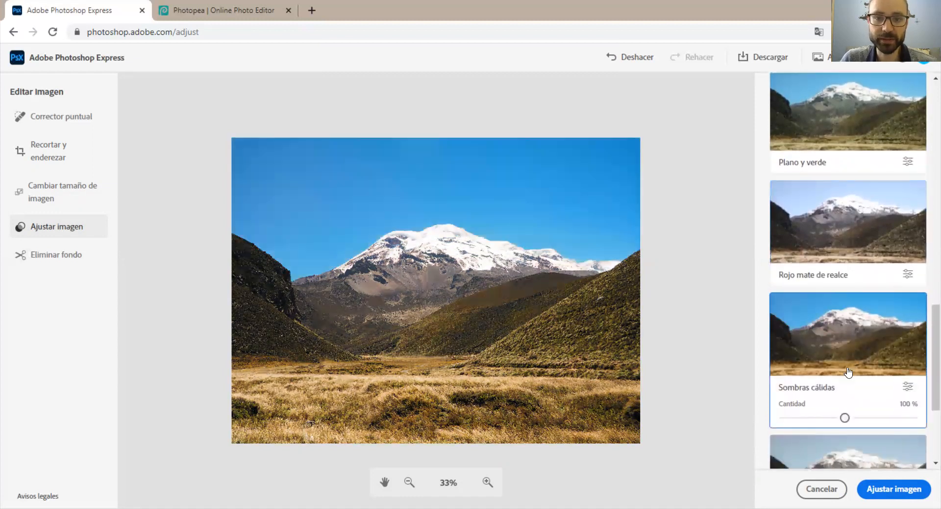
{"action": "scroll", "coordinate": [845, 372], "scroll_direction": "down", "scroll_amount": 2}
{"action": "left_click", "coordinate": [848, 376]}
{"action": "scroll", "coordinate": [846, 358], "scroll_direction": "down", "scroll_amount": 2}
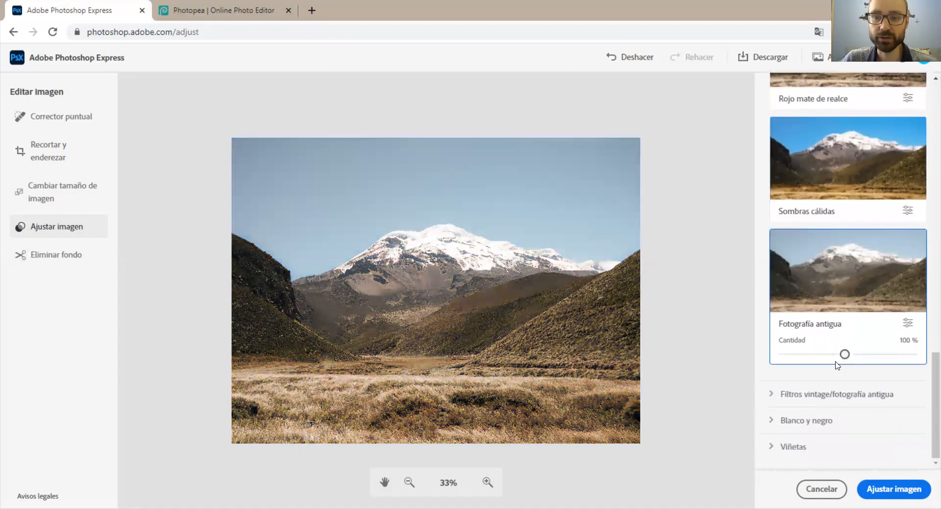
Try the Filtros vintage/fotografía antigua presets Instantánea vintage, Contraste desaturado, Fotografía antigua and Viñeta media.
{"action": "left_click", "coordinate": [822, 405]}
{"action": "scroll", "coordinate": [831, 377], "scroll_direction": "down", "scroll_amount": 3}
{"action": "left_click", "coordinate": [821, 191]}
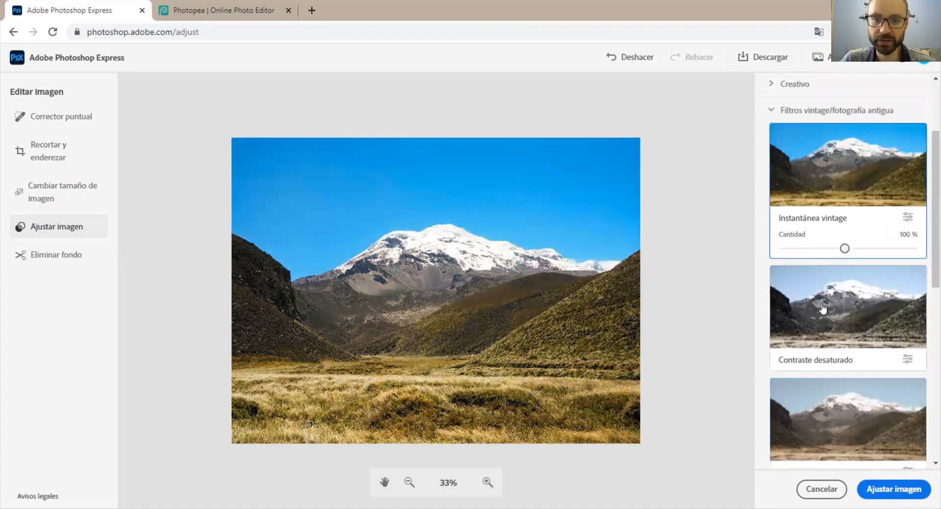
{"action": "left_click", "coordinate": [833, 329]}
{"action": "left_click", "coordinate": [839, 422]}
{"action": "scroll", "coordinate": [839, 416], "scroll_direction": "down", "scroll_amount": 8}
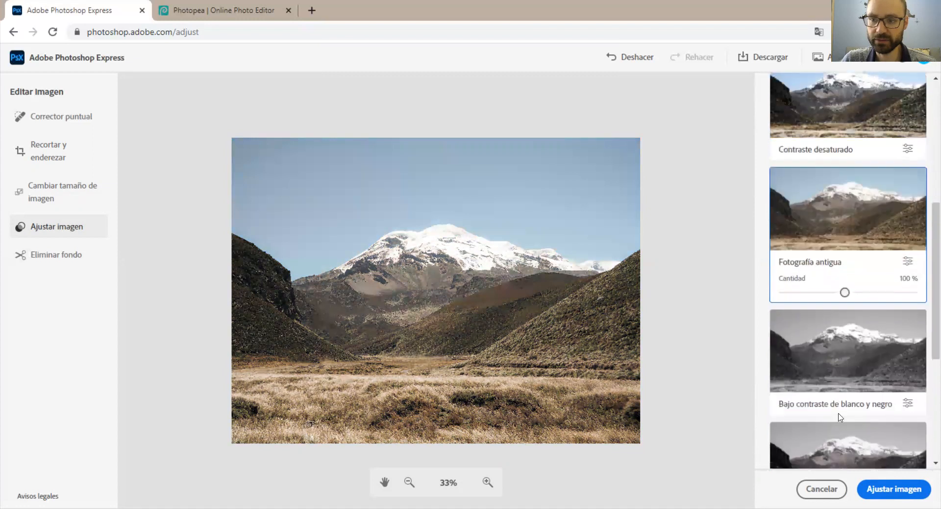
{"action": "left_click", "coordinate": [831, 344]}
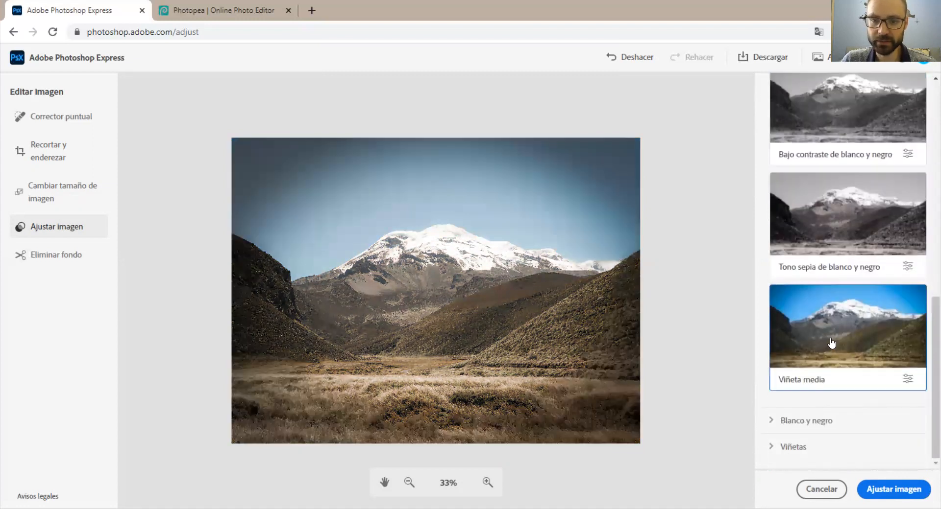
Try Paisaje blanco y negro and another Blanco y negro preset on the photo.
{"action": "left_click", "coordinate": [793, 421]}
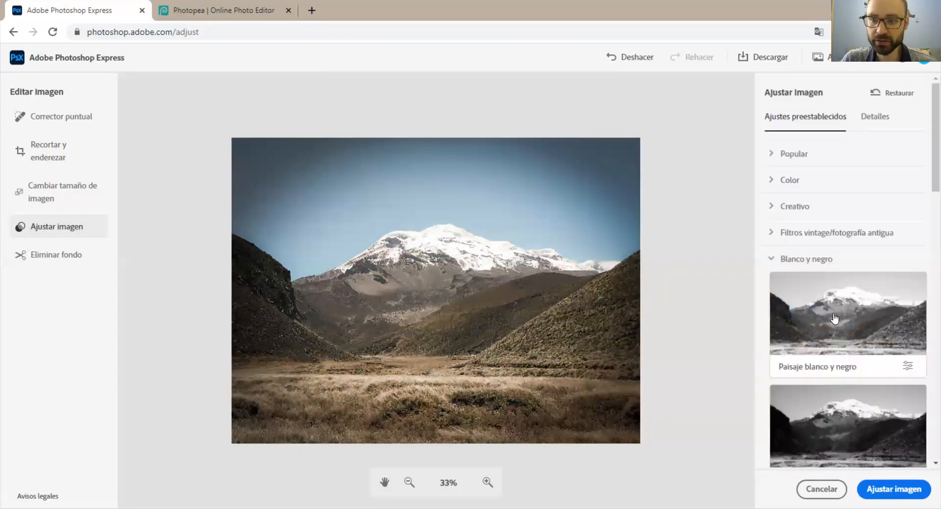
{"action": "left_click", "coordinate": [828, 357]}
{"action": "scroll", "coordinate": [829, 387], "scroll_direction": "down", "scroll_amount": 3}
{"action": "left_click", "coordinate": [836, 346]}
{"action": "scroll", "coordinate": [835, 345], "scroll_direction": "down", "scroll_amount": 5}
{"action": "scroll", "coordinate": [835, 346], "scroll_direction": "down", "scroll_amount": 10}
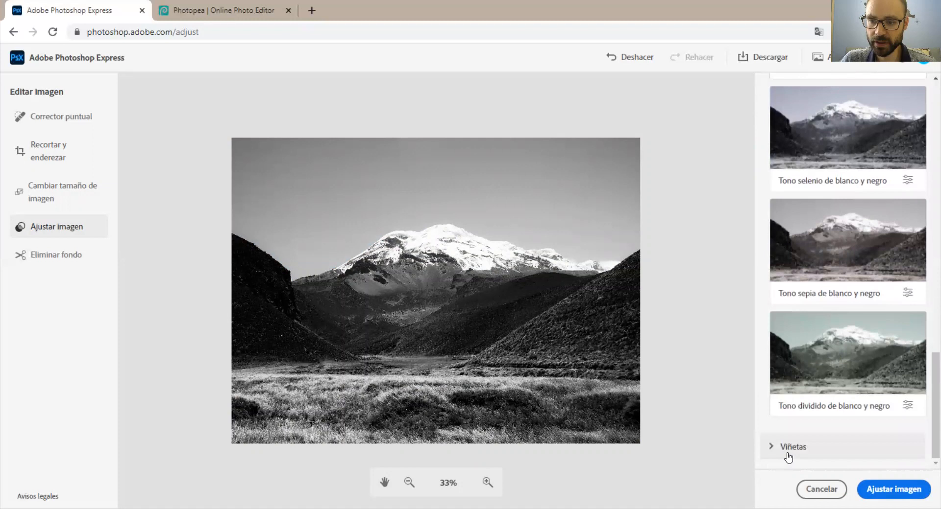
Try the Viñetas presets Viñeta media and Viñeta densa, and discard all the image adjustments.
{"action": "left_click", "coordinate": [786, 453]}
{"action": "scroll", "coordinate": [829, 392], "scroll_direction": "down", "scroll_amount": 3}
{"action": "scroll", "coordinate": [834, 326], "scroll_direction": "down", "scroll_amount": 5}
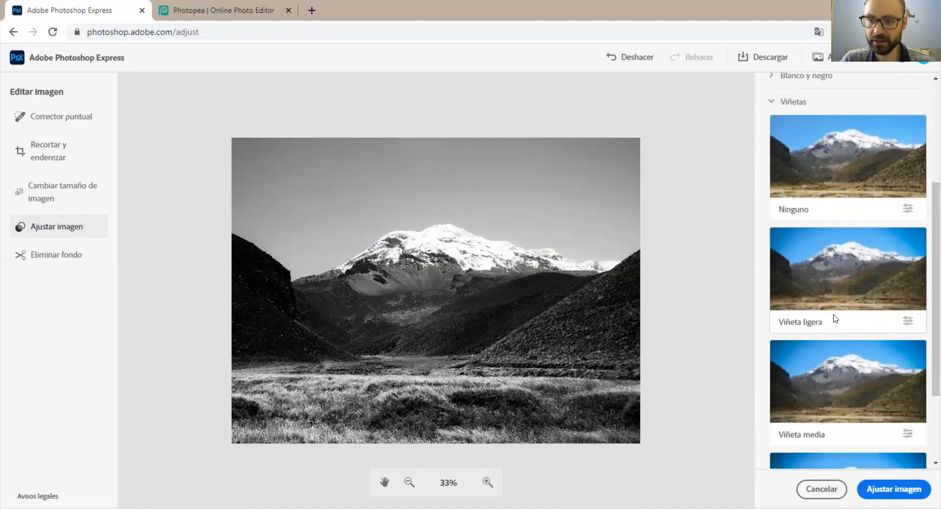
{"action": "left_click", "coordinate": [833, 284]}
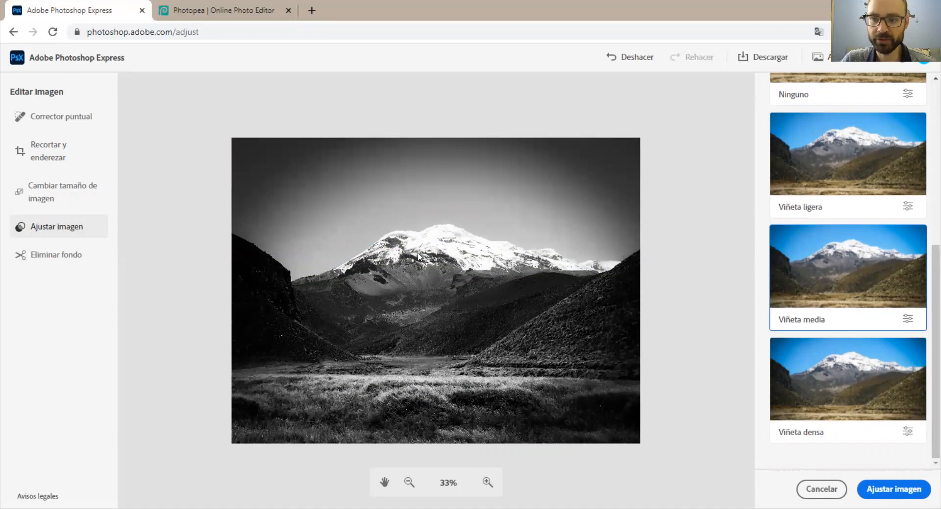
{"action": "left_click", "coordinate": [804, 399]}
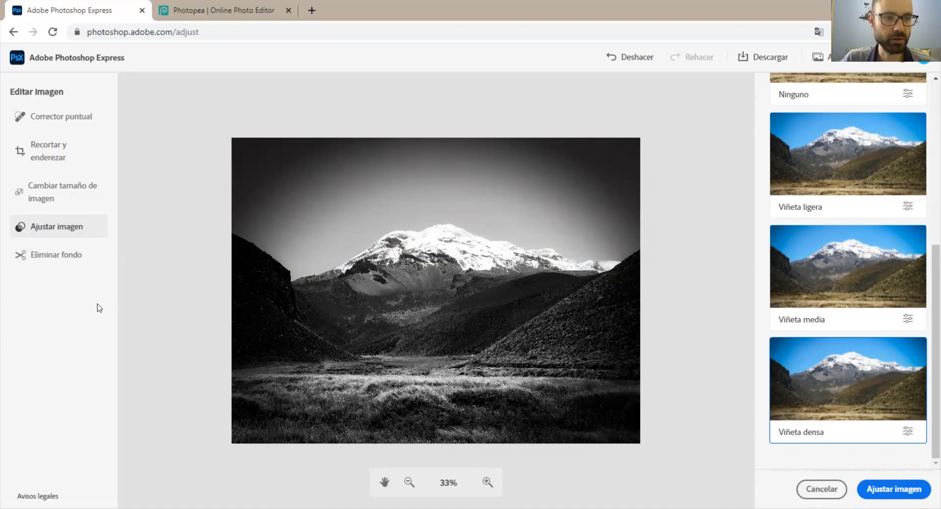
{"action": "left_click", "coordinate": [821, 489]}
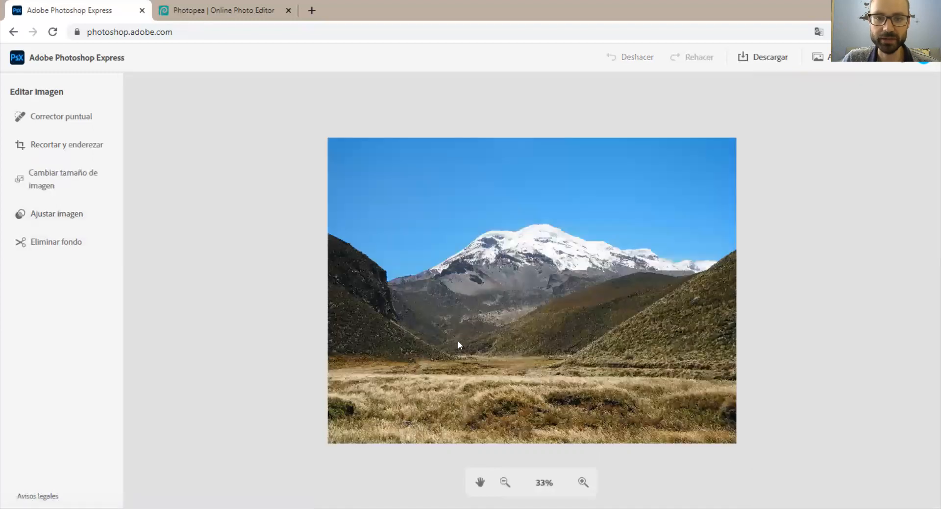
Try the automatic background removal on the photo and cancel it.
{"action": "left_click", "coordinate": [63, 247]}
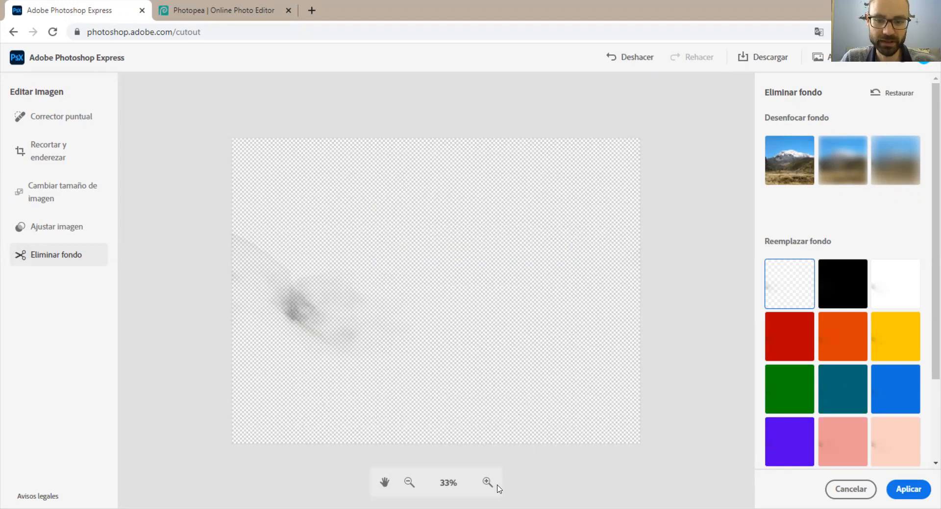
{"action": "left_click", "coordinate": [850, 490]}
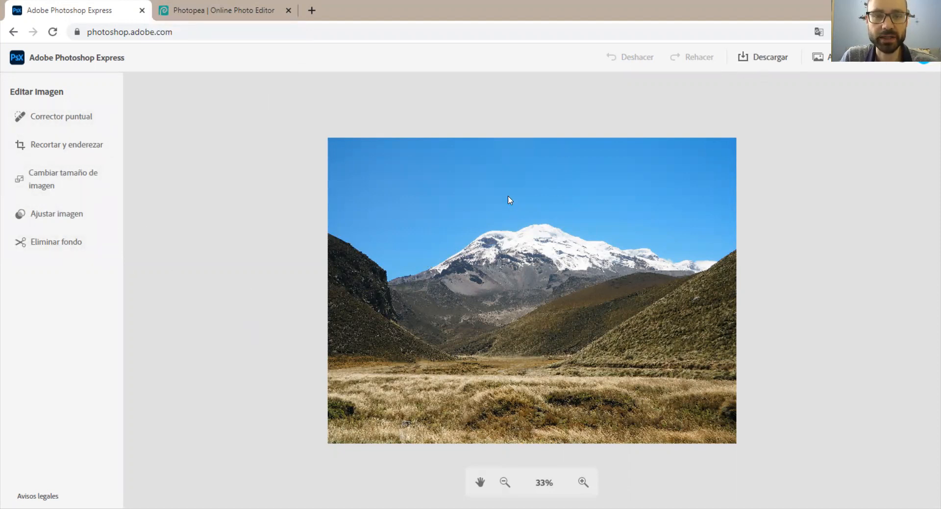
Adjust the photo with the popular preset Alto contraste y detalle at an amount of 200 %.
{"action": "left_click", "coordinate": [65, 216]}
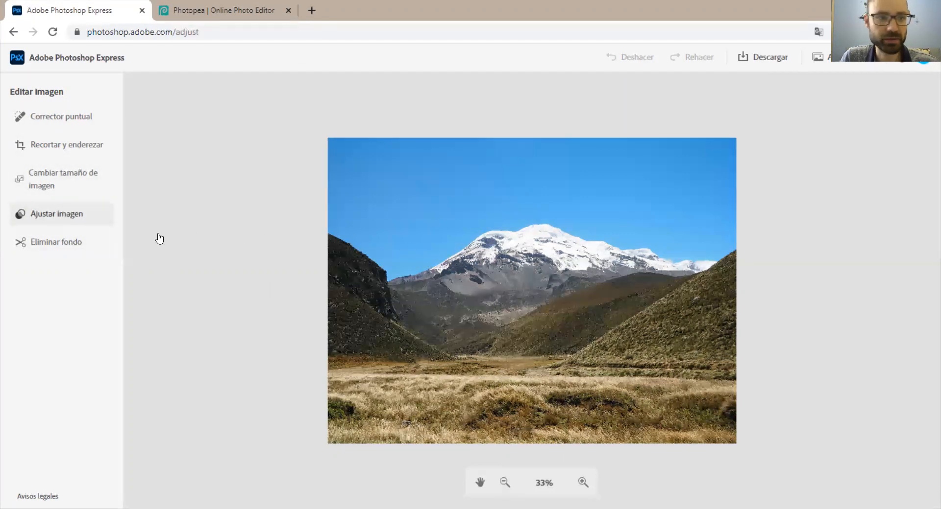
{"action": "left_click", "coordinate": [69, 213]}
{"action": "left_click", "coordinate": [852, 221]}
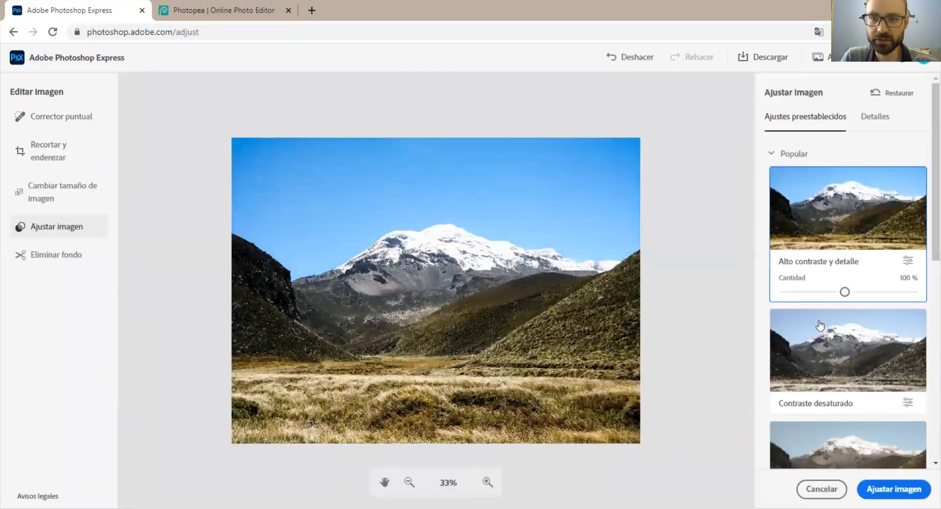
{"action": "left_click_drag", "start_coordinate": [844, 292], "coordinate": [913, 292]}
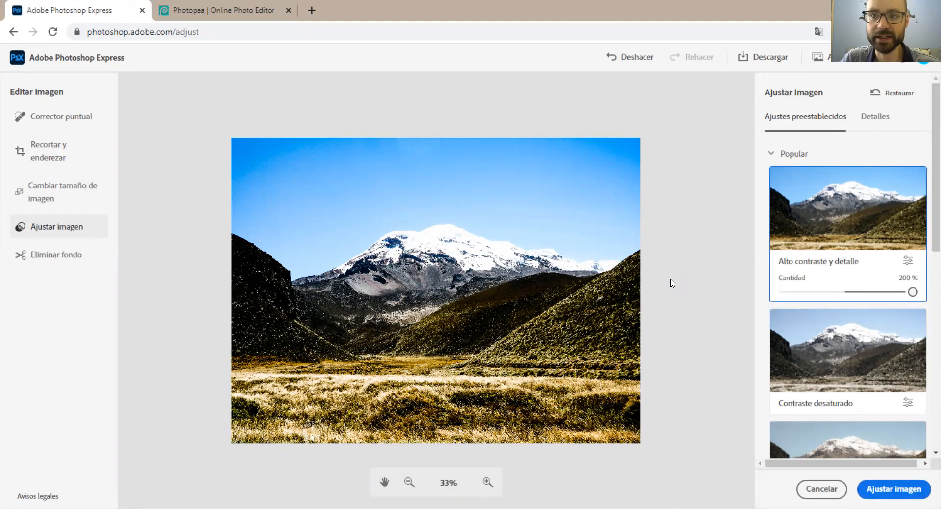
Apply the edits, compare the JPG and PNG formats, and download the photo as filename.jpg, opening the downloaded file.
{"action": "left_click", "coordinate": [774, 59]}
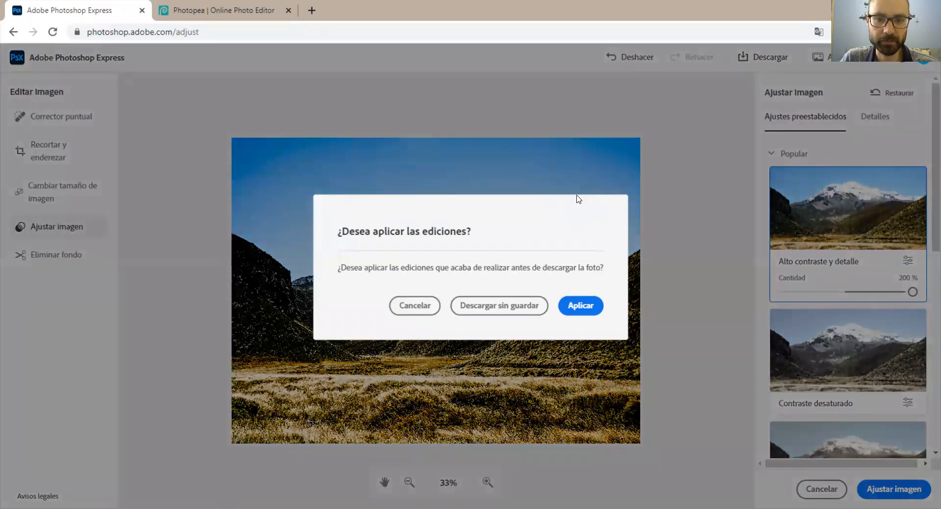
{"action": "left_click", "coordinate": [588, 306]}
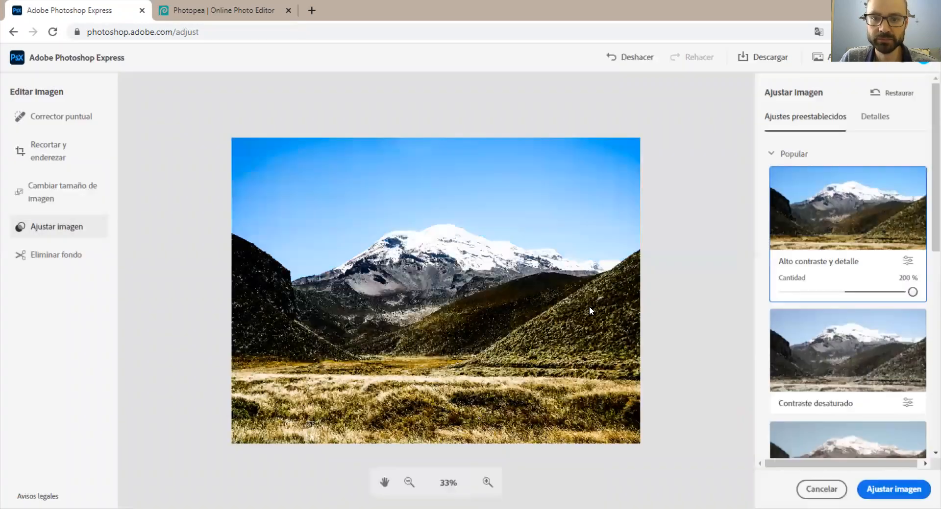
{"action": "left_click", "coordinate": [746, 59]}
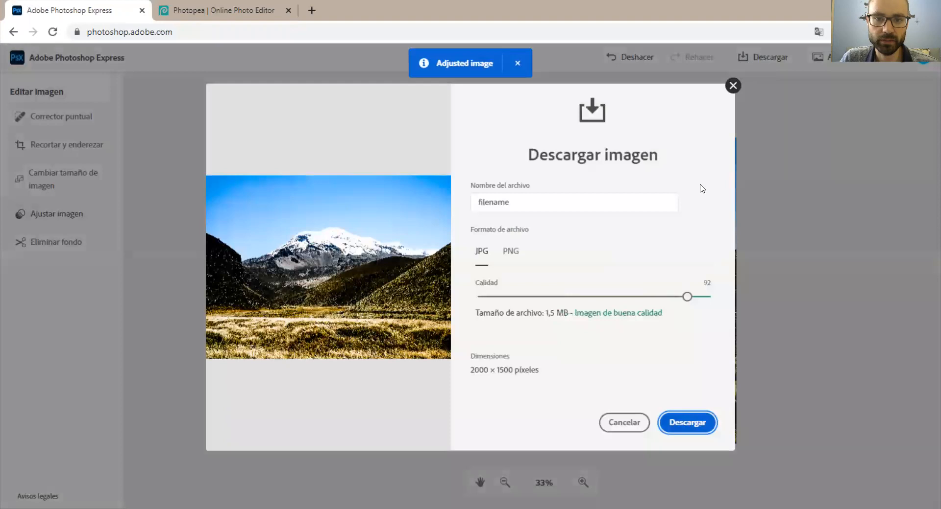
{"action": "left_click", "coordinate": [509, 251]}
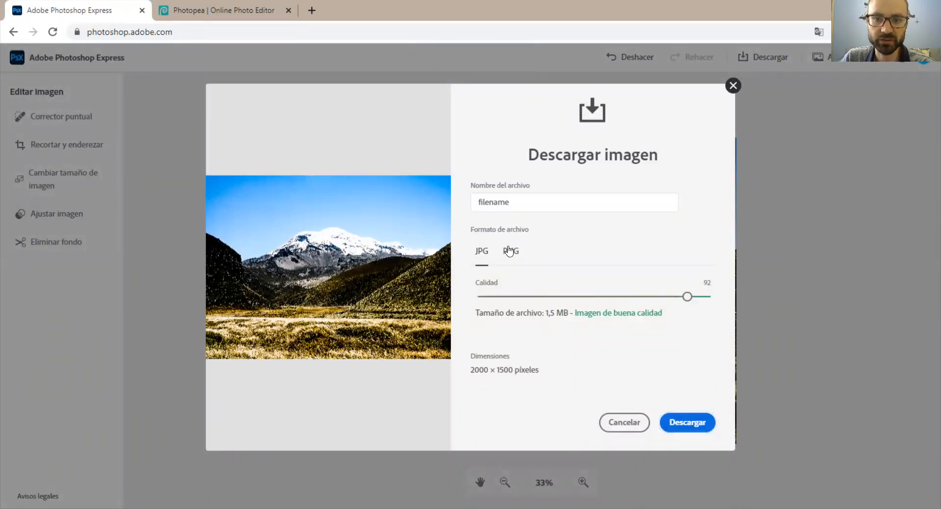
{"action": "left_click", "coordinate": [482, 252]}
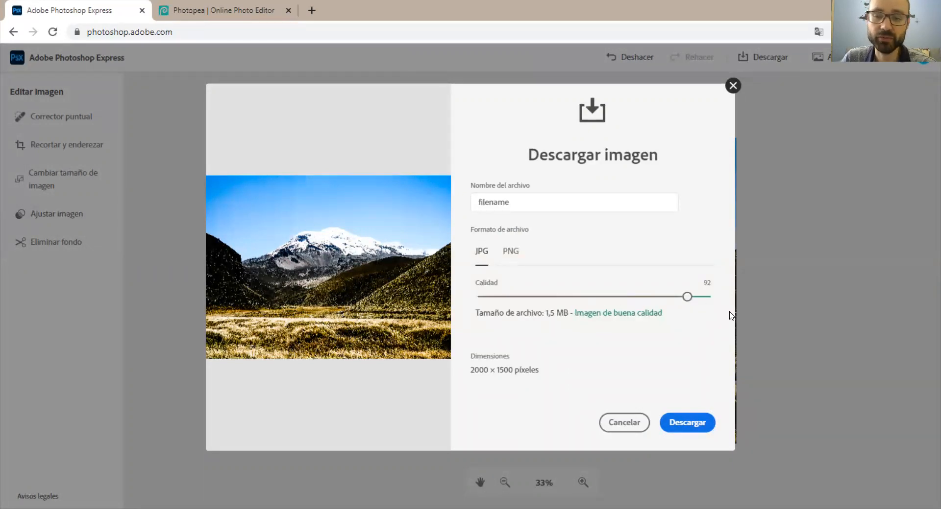
{"action": "left_click", "coordinate": [511, 256]}
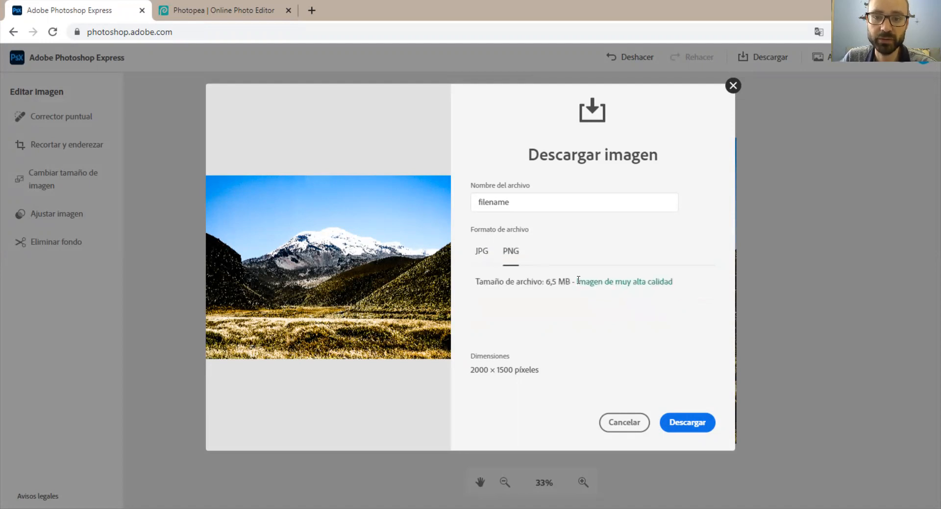
{"action": "left_click", "coordinate": [481, 251]}
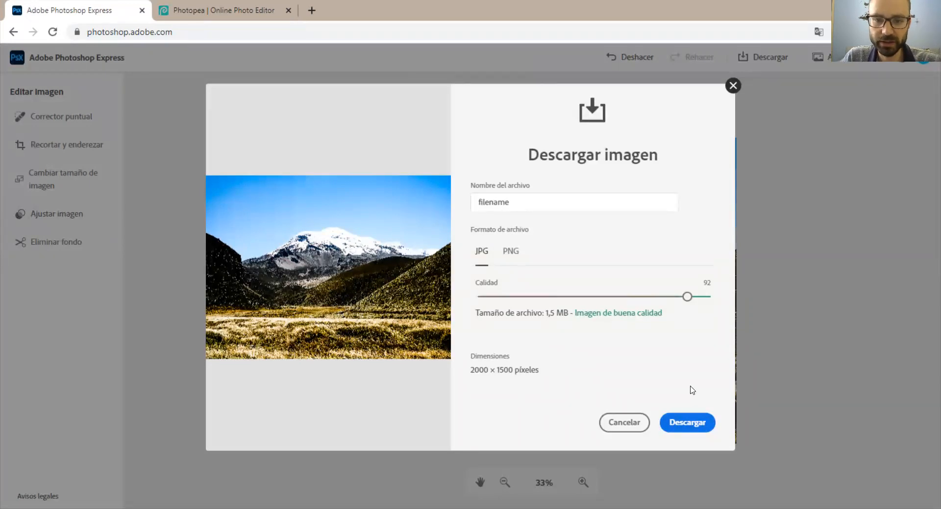
{"action": "left_click", "coordinate": [690, 431]}
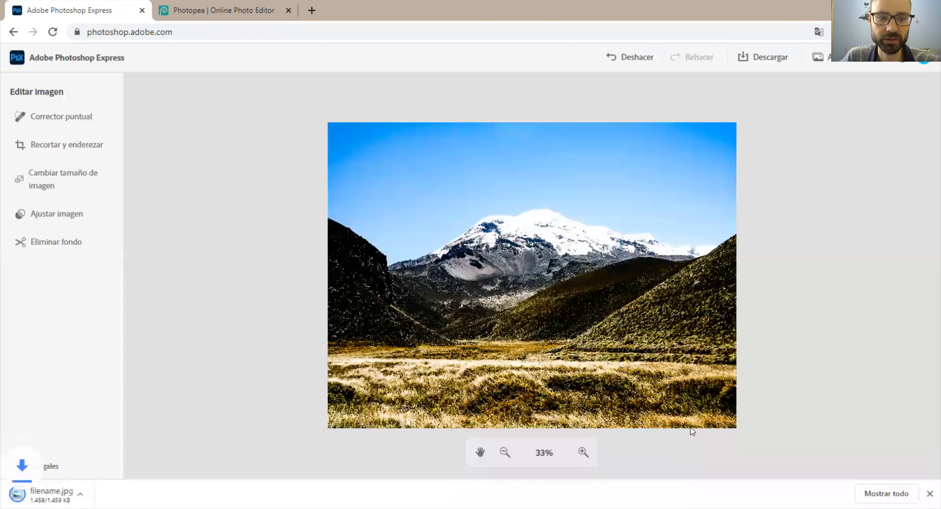
{"action": "left_click", "coordinate": [67, 496]}
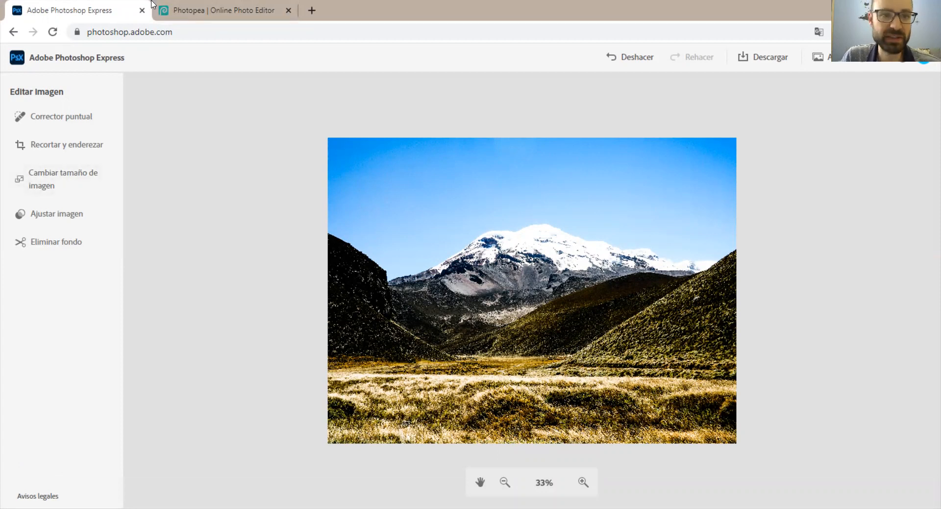
Switch to Photopea, browse the design templates offered for a new project, and close them without creating a project.
{"action": "left_click", "coordinate": [188, 6]}
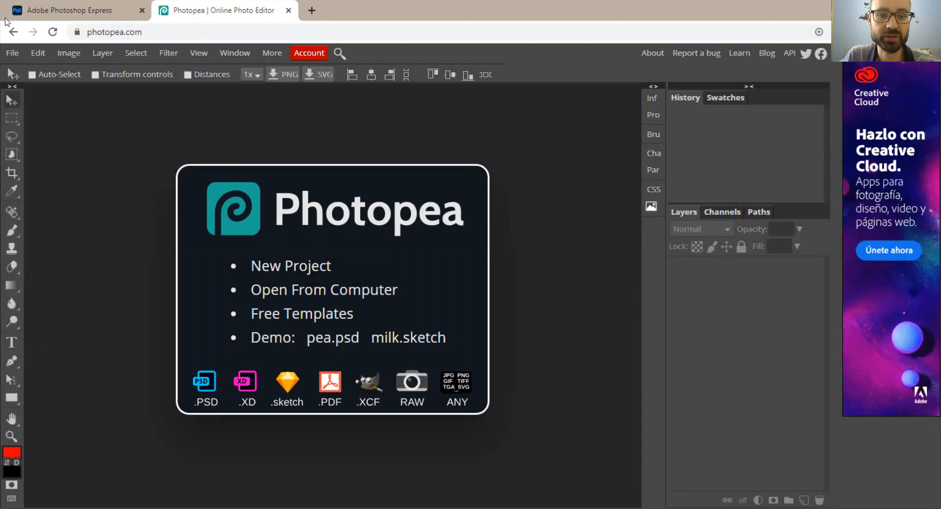
{"action": "left_click", "coordinate": [304, 266]}
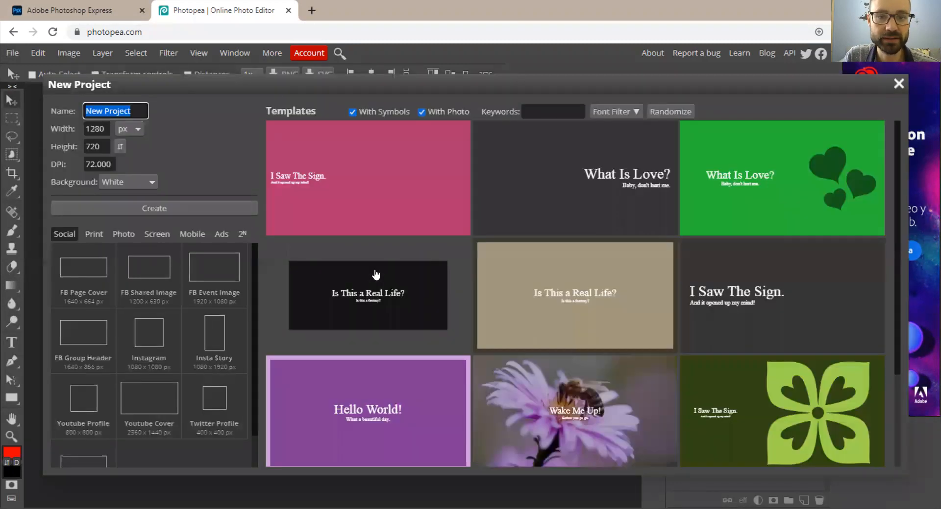
{"action": "scroll", "coordinate": [722, 283], "scroll_direction": "down", "scroll_amount": 6}
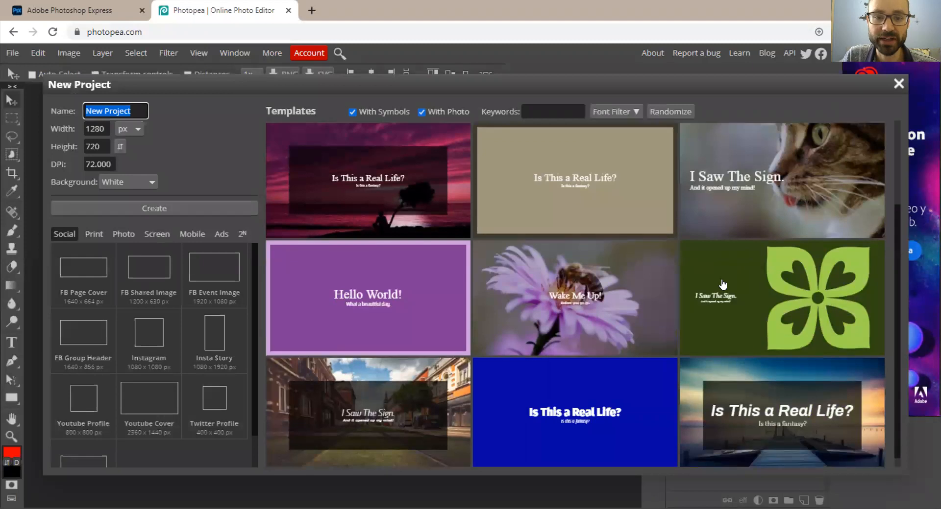
{"action": "scroll", "coordinate": [682, 324], "scroll_direction": "down", "scroll_amount": 6}
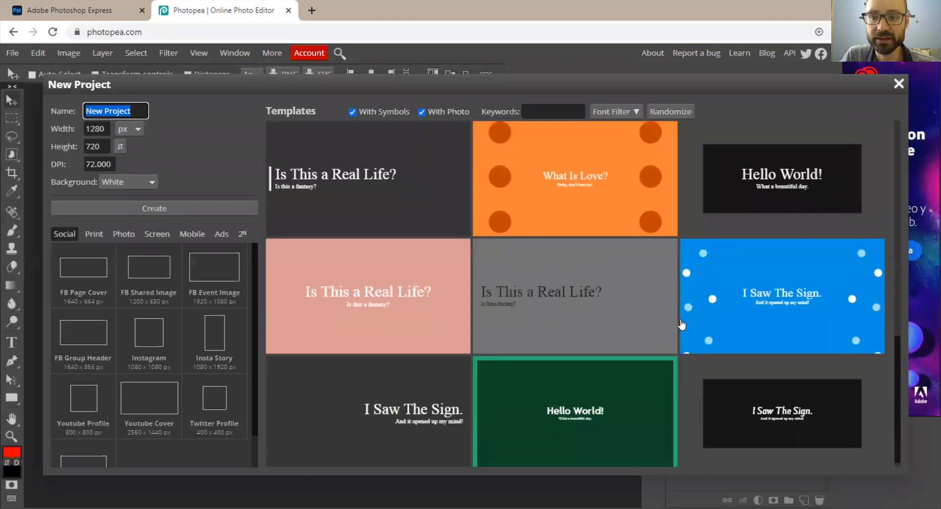
{"action": "scroll", "coordinate": [682, 325], "scroll_direction": "down", "scroll_amount": 8}
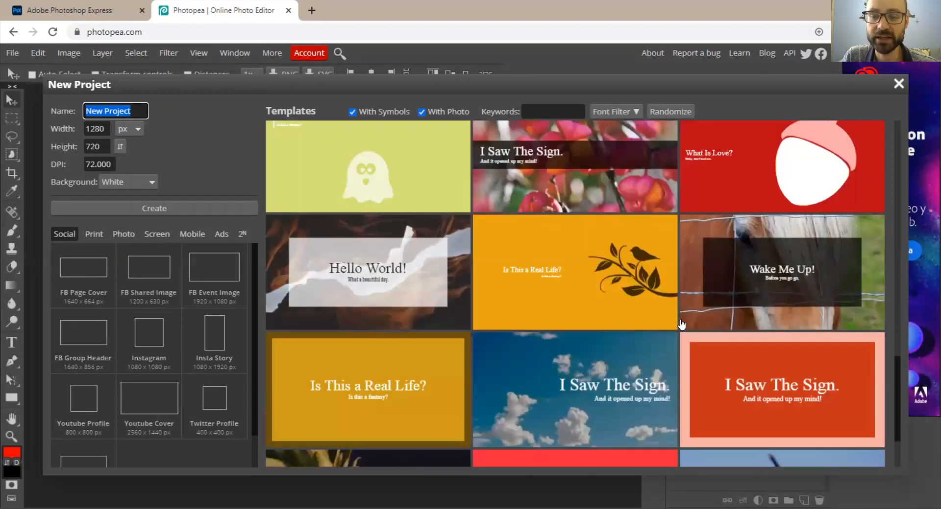
{"action": "scroll", "coordinate": [682, 325], "scroll_direction": "down", "scroll_amount": 8}
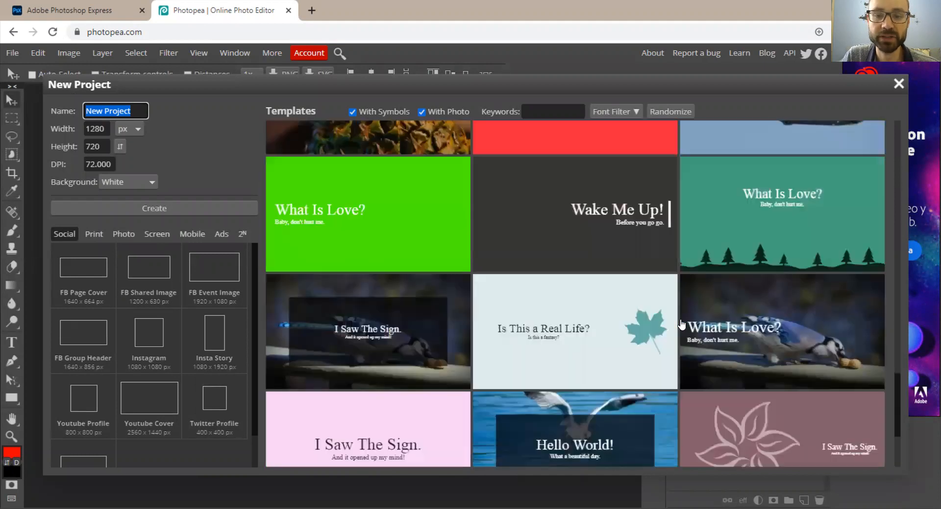
{"action": "scroll", "coordinate": [682, 325], "scroll_direction": "down", "scroll_amount": 8}
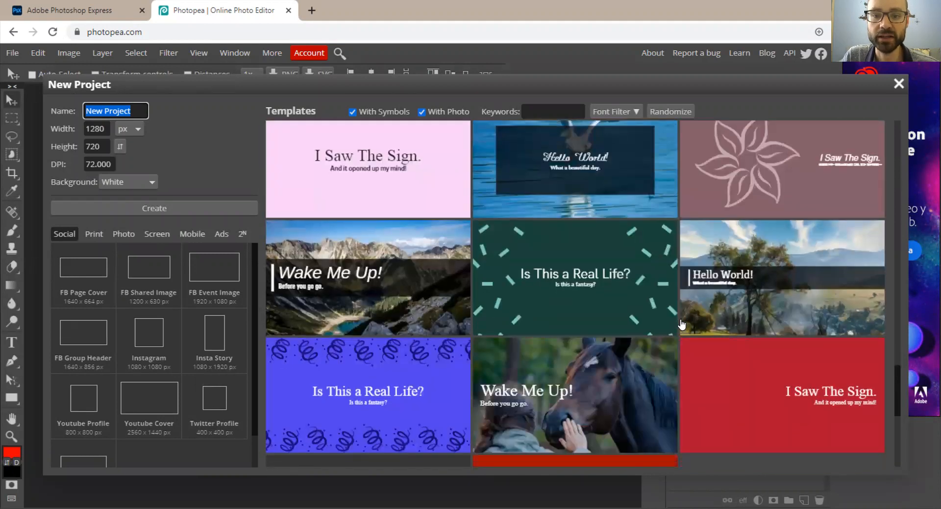
{"action": "scroll", "coordinate": [682, 325], "scroll_direction": "down", "scroll_amount": 8}
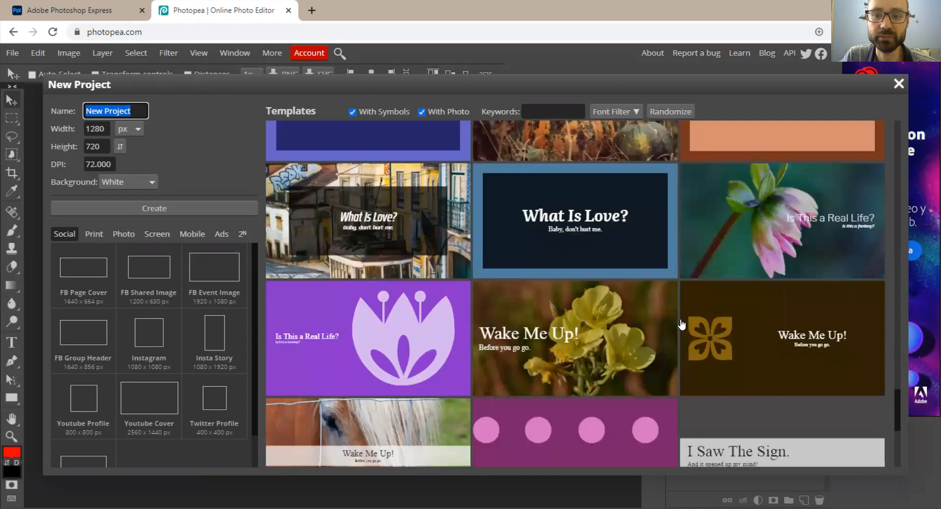
{"action": "scroll", "coordinate": [681, 325], "scroll_direction": "down", "scroll_amount": 8}
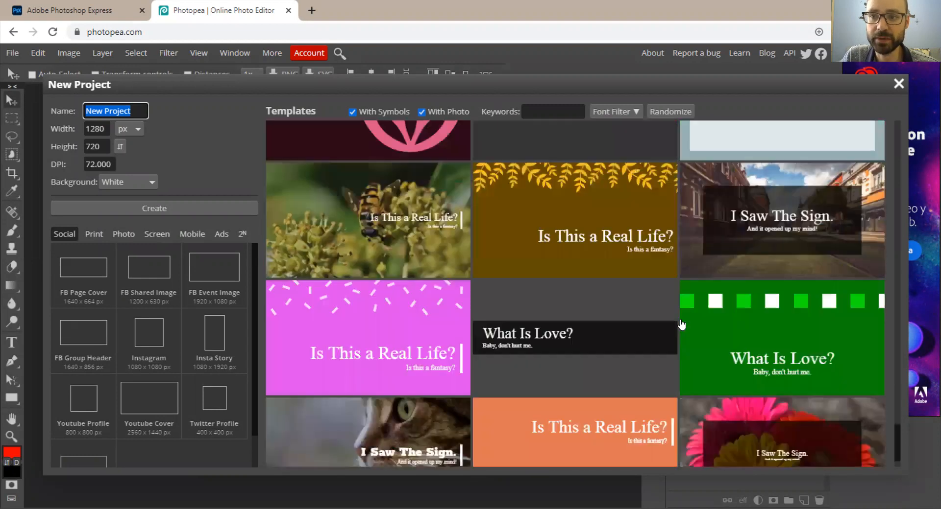
{"action": "scroll", "coordinate": [681, 324], "scroll_direction": "down", "scroll_amount": 6}
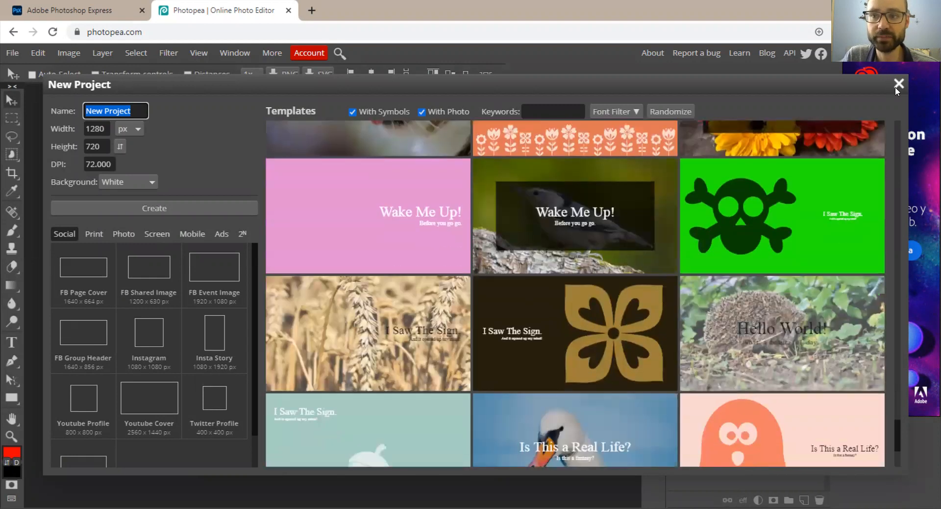
{"action": "left_click", "coordinate": [897, 83]}
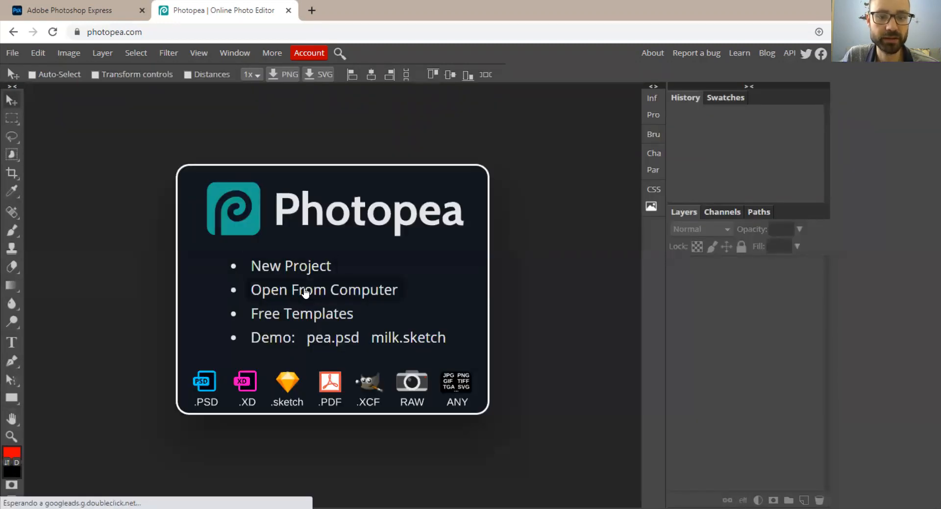
Open the photo Chimborazo.jpg from the Gamificación folder on the computer.
{"action": "left_click", "coordinate": [305, 292]}
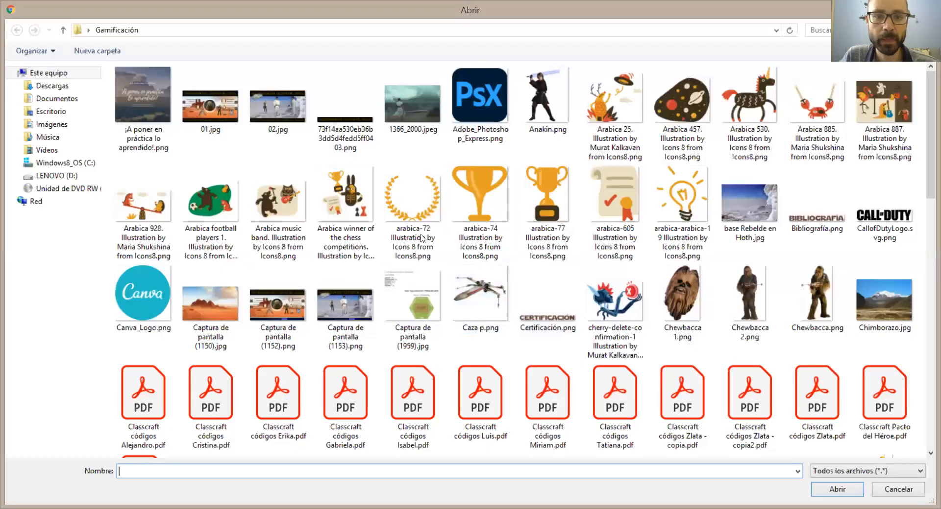
{"action": "left_click", "coordinate": [884, 299]}
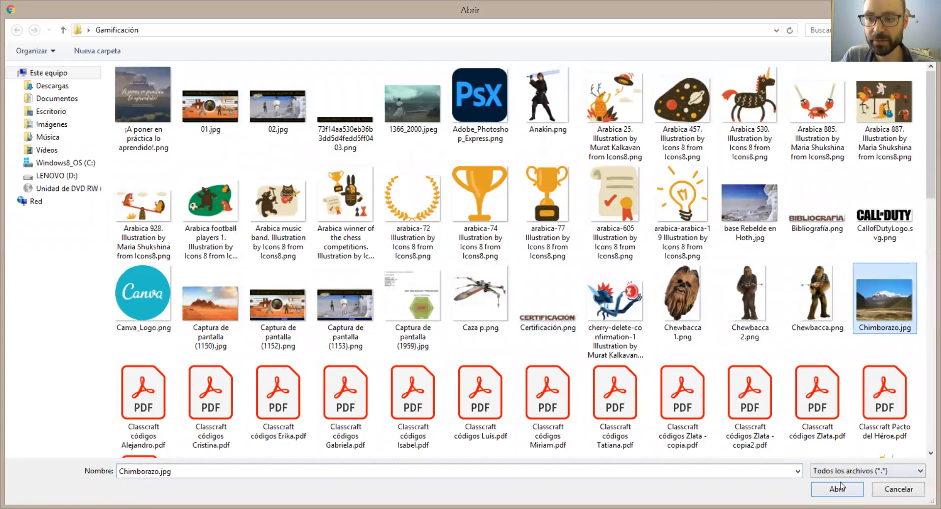
{"action": "left_click", "coordinate": [840, 491]}
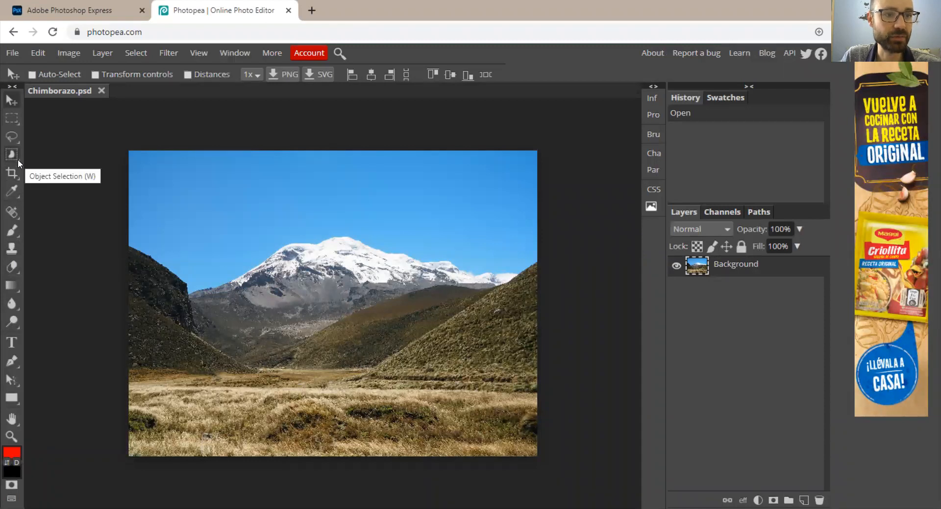
Select the entire blue sky, including its corners and the strip along the mountain, with the Magic Wand at tolerance 16, and delete it.
{"action": "left_click", "coordinate": [13, 119]}
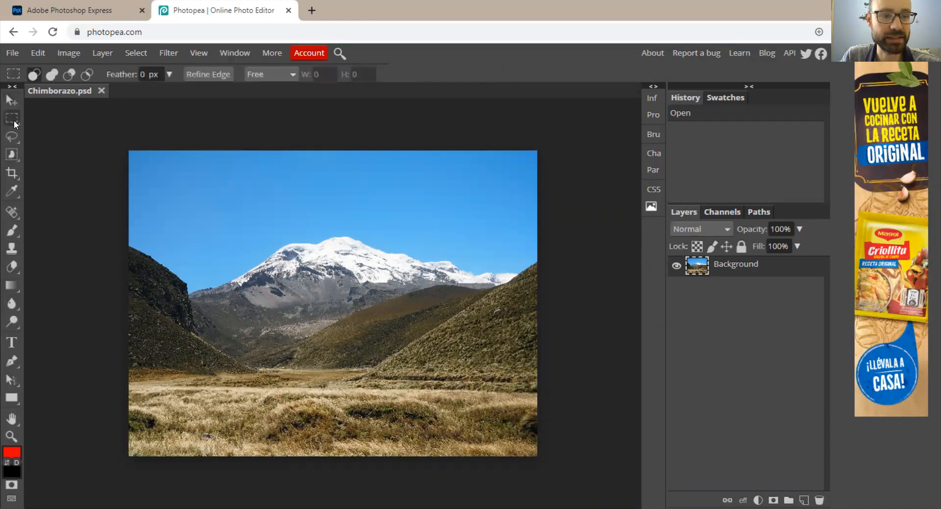
{"action": "left_click", "coordinate": [12, 140]}
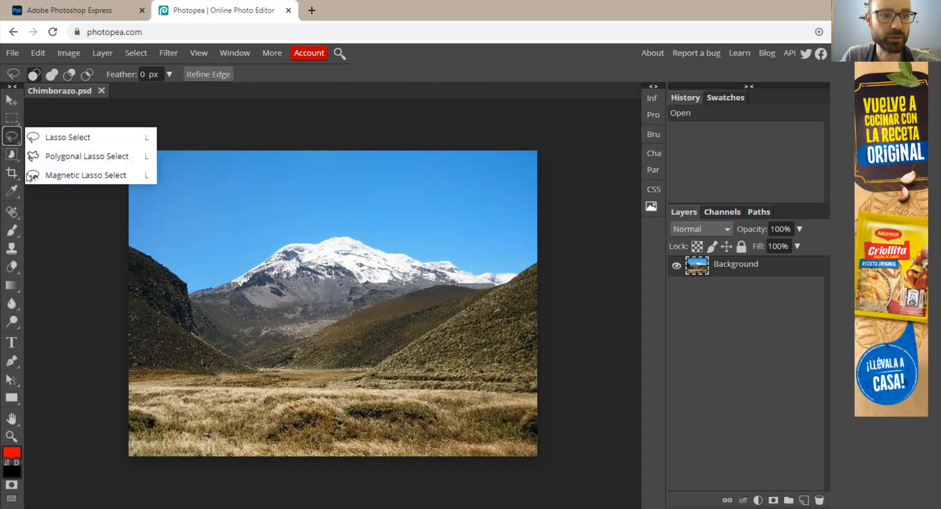
{"action": "left_click", "coordinate": [11, 155]}
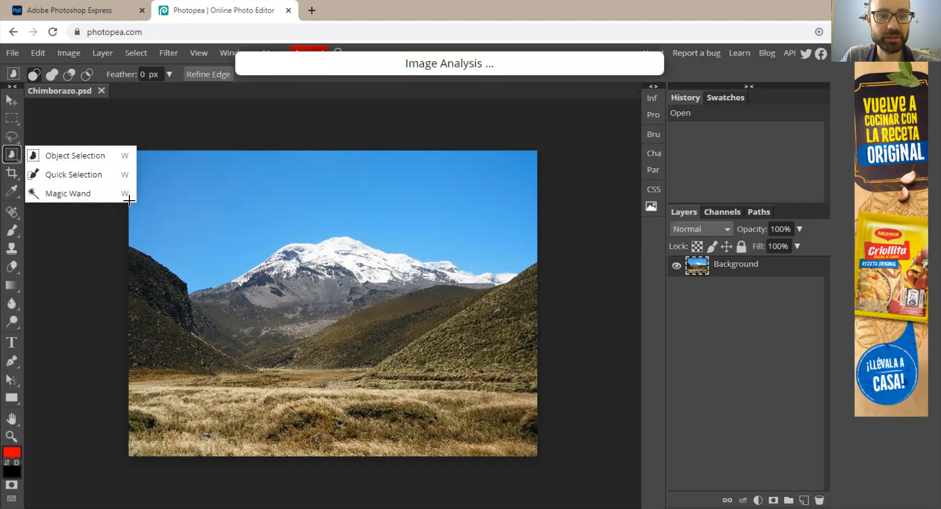
{"action": "left_click", "coordinate": [64, 194]}
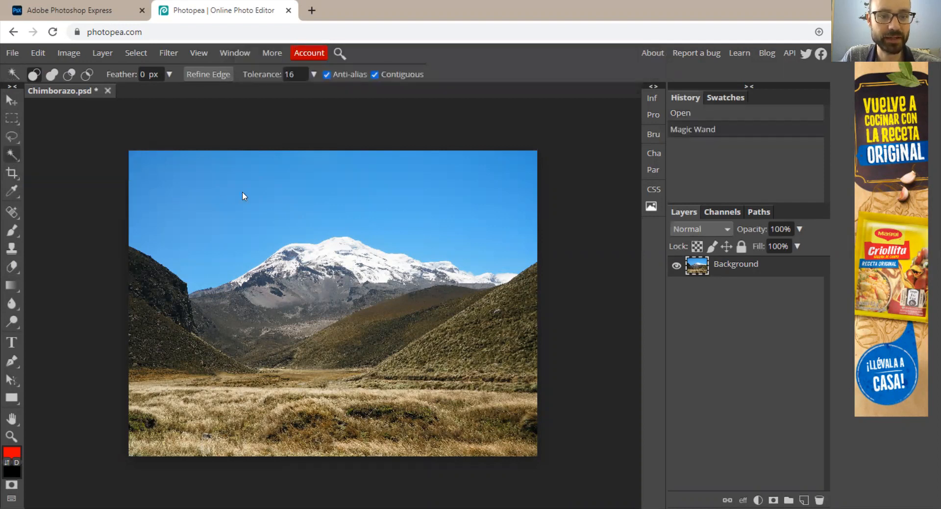
{"action": "left_click", "coordinate": [243, 196]}
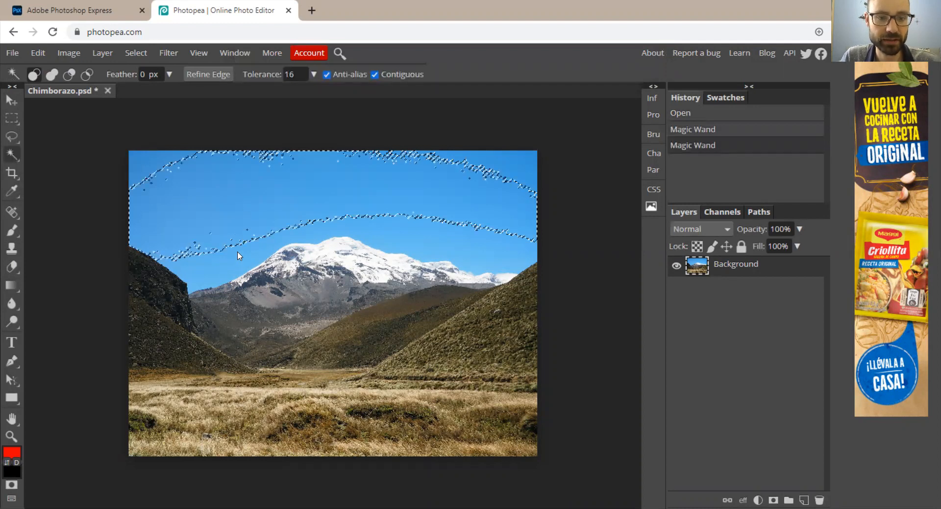
{"action": "left_click", "coordinate": [227, 260], "text": "shift"}
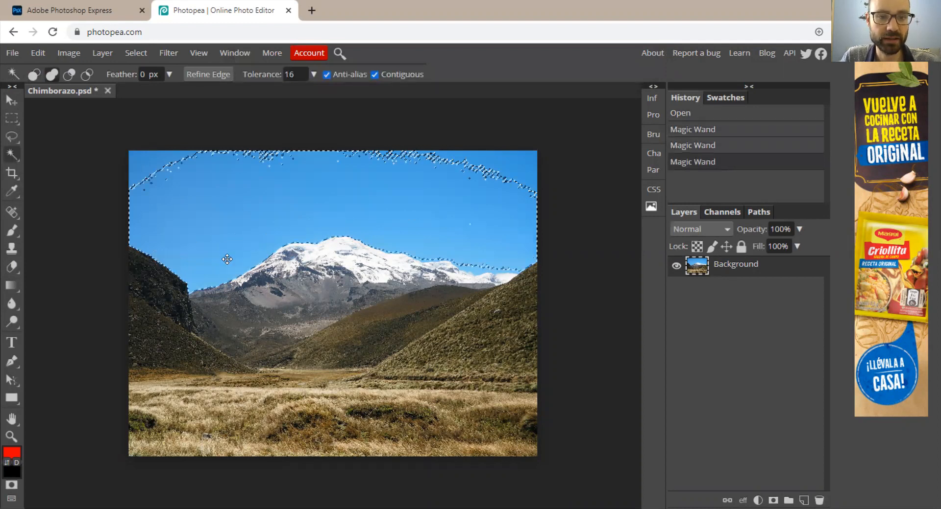
{"action": "left_click", "coordinate": [142, 161], "text": "shift"}
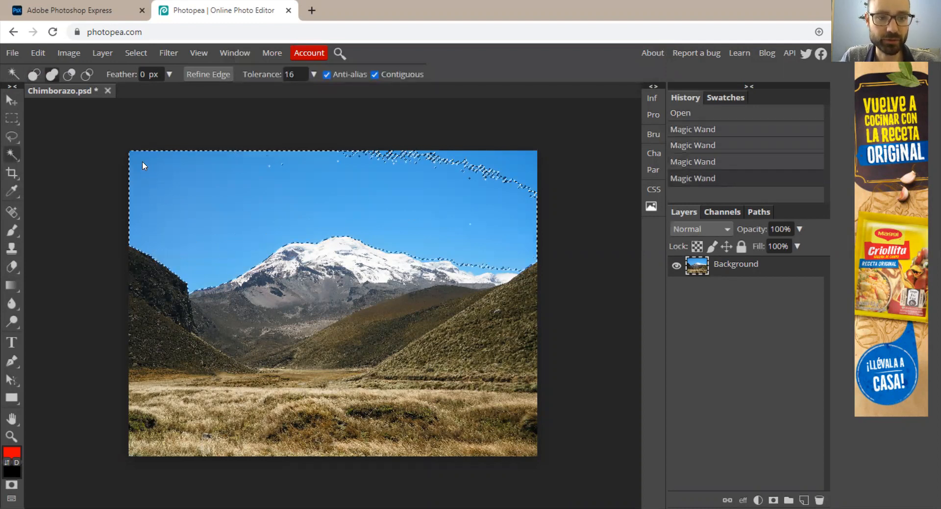
{"action": "left_click", "coordinate": [487, 159], "text": "shift"}
{"action": "left_click", "coordinate": [480, 269], "text": "shift"}
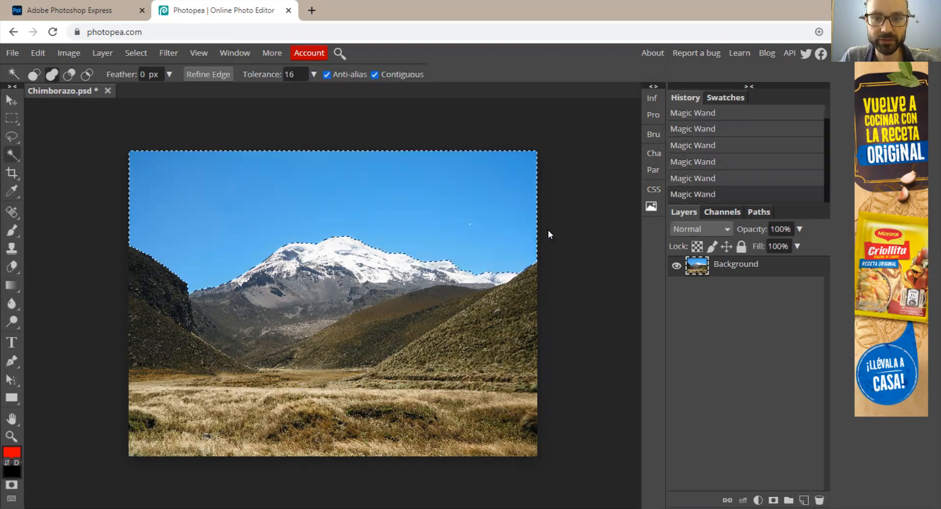
{"action": "key", "text": "Delete"}
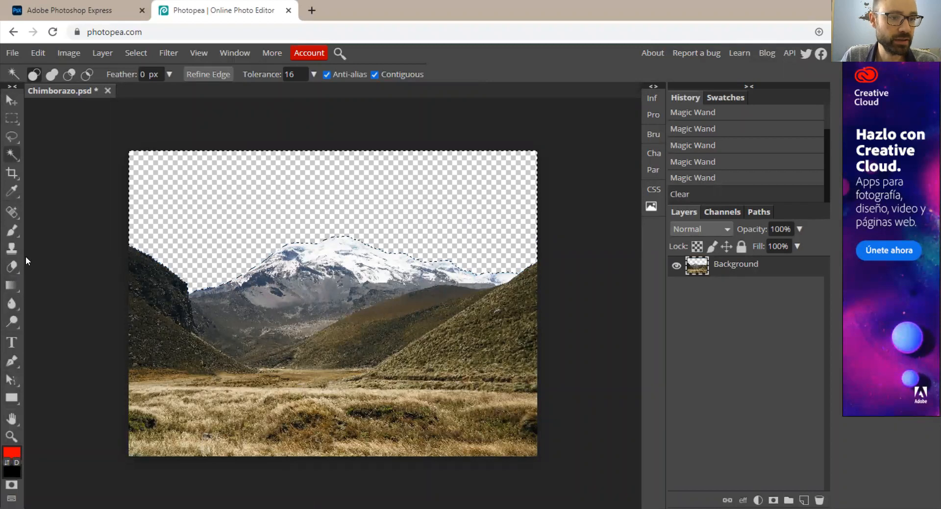
Paint the cleared sky area solid red with a 1000 px brush and remove the selection.
{"action": "left_click", "coordinate": [12, 230]}
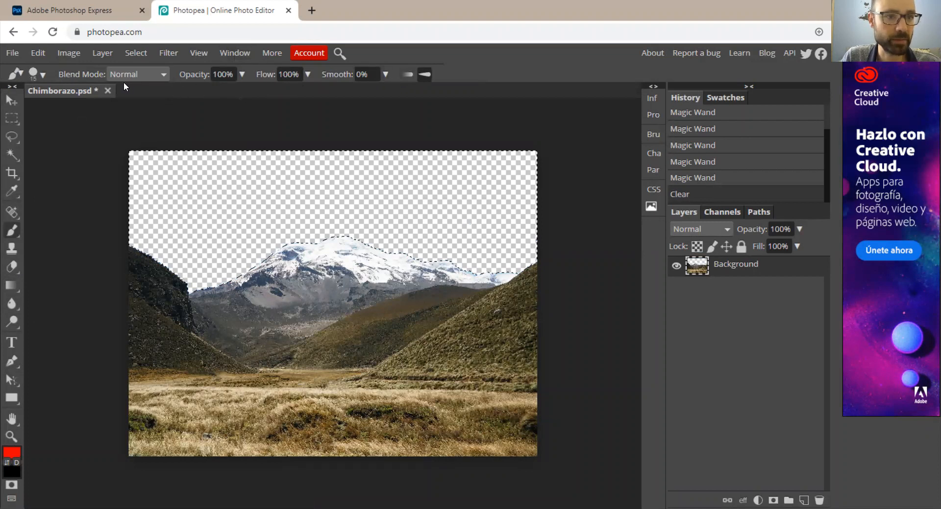
{"action": "left_click", "coordinate": [36, 74]}
{"action": "left_click_drag", "start_coordinate": [63, 108], "coordinate": [173, 113]}
{"action": "left_click", "coordinate": [255, 198]}
{"action": "mouse_move", "coordinate": [421, 202]}
{"action": "left_mouse_down"}
{"action": "mouse_move", "coordinate": [493, 205]}
{"action": "mouse_move", "coordinate": [169, 179]}
{"action": "mouse_move", "coordinate": [126, 197]}
{"action": "mouse_move", "coordinate": [132, 221]}
{"action": "mouse_move", "coordinate": [191, 239]}
{"action": "left_mouse_up"}
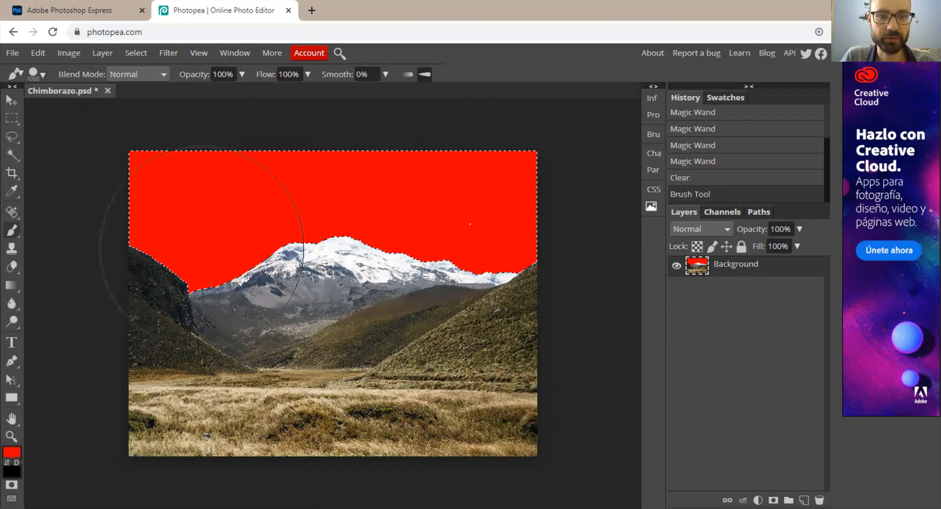
{"action": "left_click", "coordinate": [10, 103]}
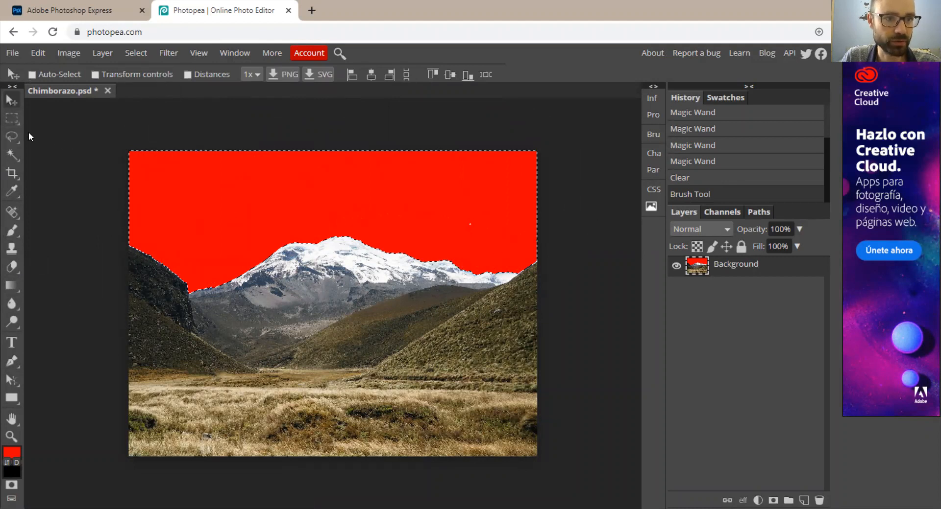
{"action": "left_click", "coordinate": [12, 120]}
{"action": "left_click", "coordinate": [59, 173]}
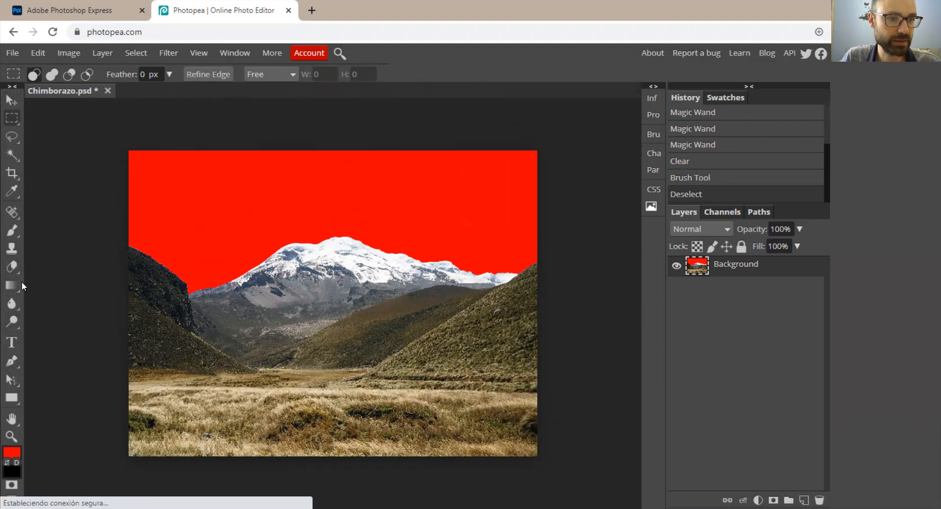
Dab more red along the upper part of the sky with the 1000 px brush, covering the leftover speck.
{"action": "left_click", "coordinate": [12, 232]}
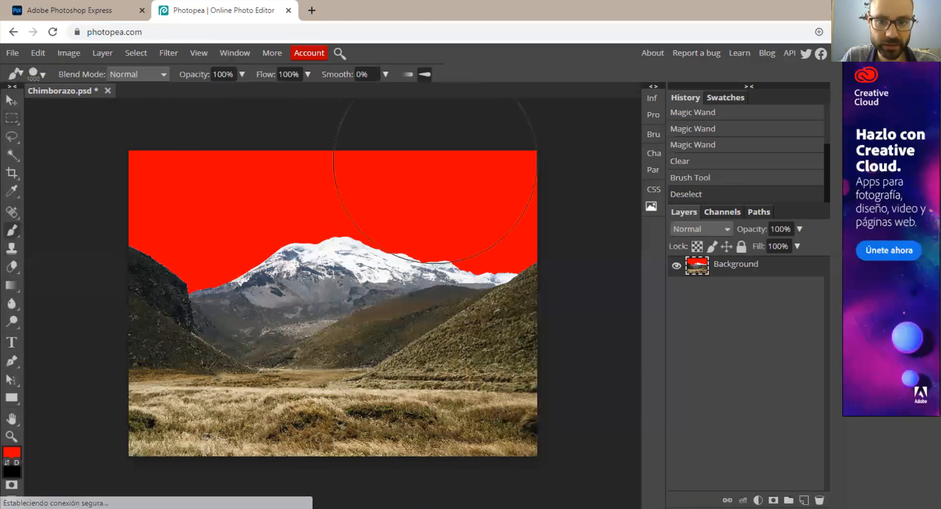
{"action": "left_click", "coordinate": [496, 138]}
{"action": "left_click", "coordinate": [437, 131]}
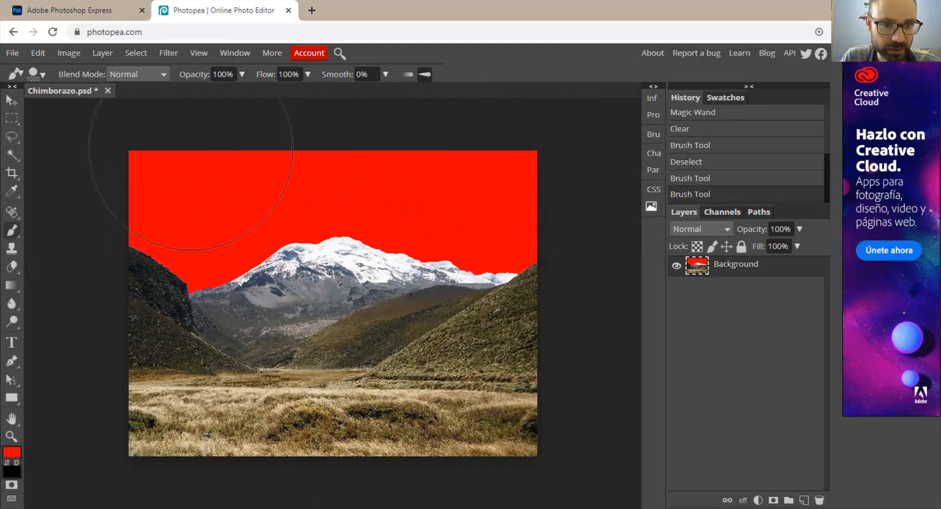
{"action": "left_click", "coordinate": [190, 152]}
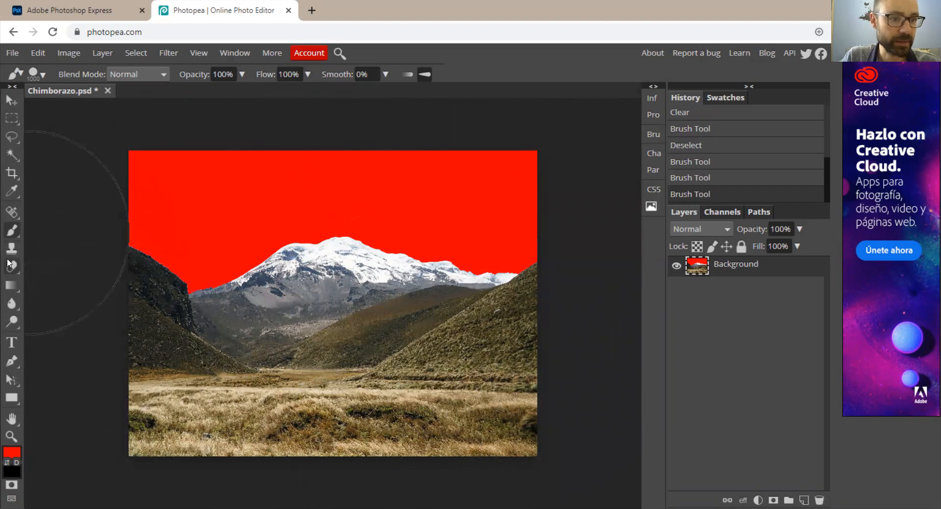
Clone the grassy hillside beside the mountain over the neighbouring middle hills with the Clone tool at 347 px.
{"action": "left_click", "coordinate": [11, 248]}
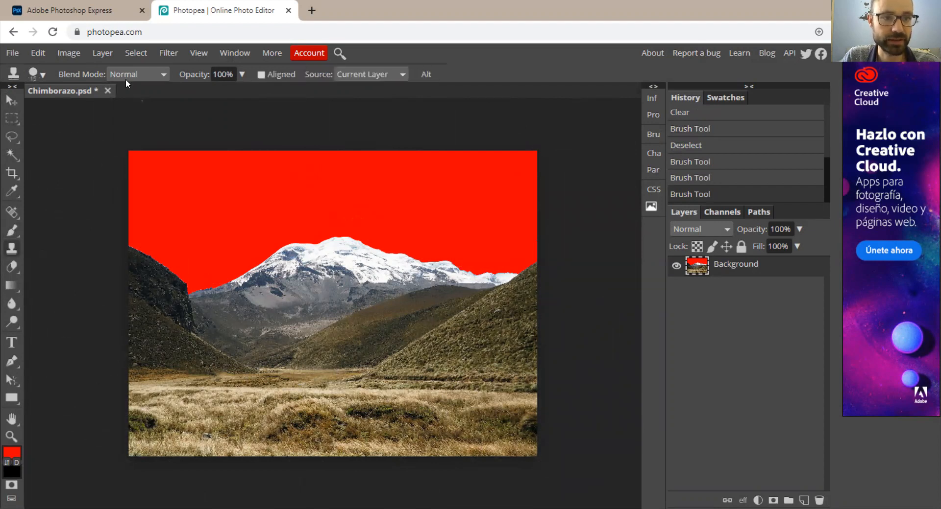
{"action": "left_click", "coordinate": [41, 76]}
{"action": "left_click_drag", "start_coordinate": [65, 111], "coordinate": [96, 111]}
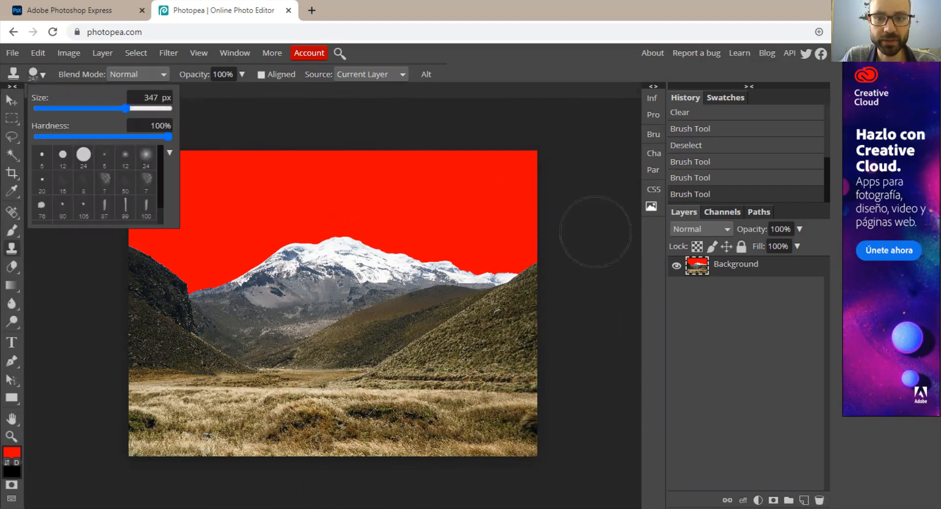
{"action": "left_click", "coordinate": [595, 290]}
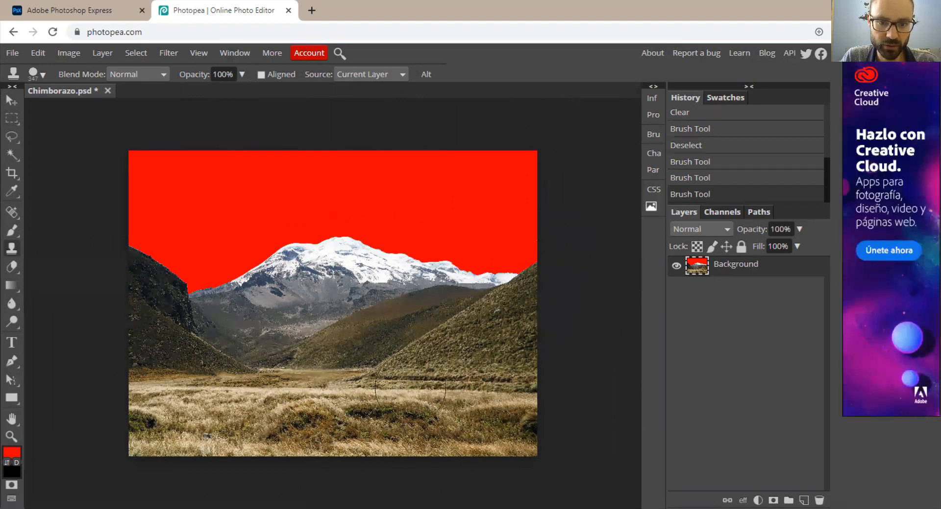
{"action": "mouse_move", "coordinate": [316, 375]}
{"action": "left_mouse_down"}
{"action": "mouse_move", "coordinate": [330, 379]}
{"action": "mouse_move", "coordinate": [325, 388]}
{"action": "left_mouse_up"}
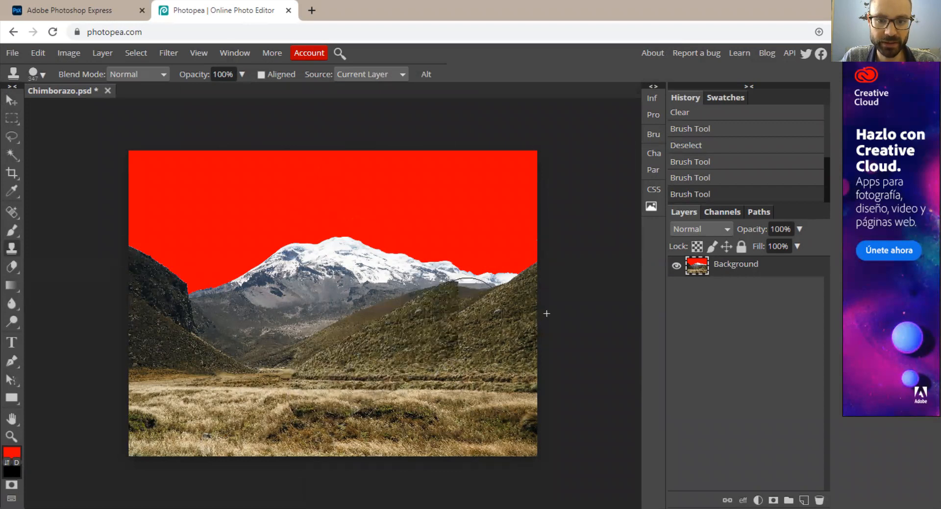
{"action": "left_click", "coordinate": [485, 305]}
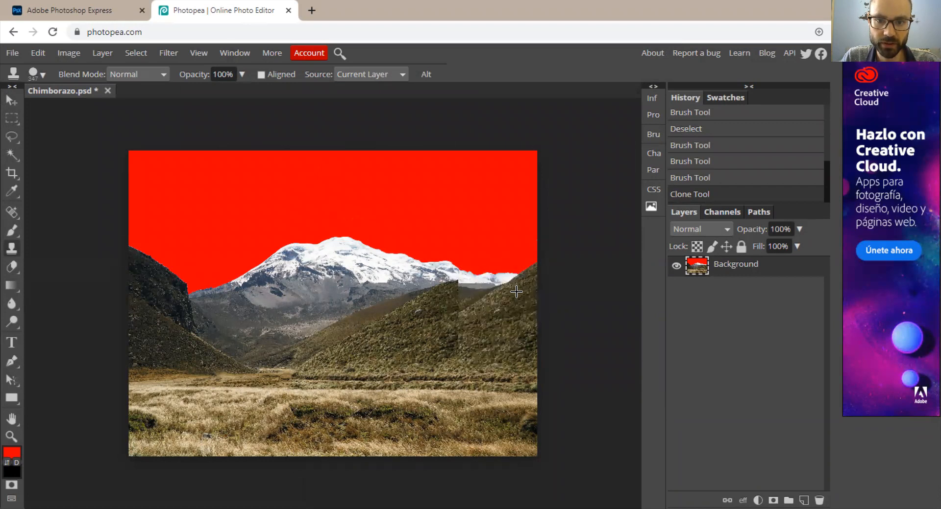
Clone the grassy hillside with the Clone tool to raise its slope up to the photo's right edge, covering the neighbouring hills.
{"action": "mouse_move", "coordinate": [523, 290]}
{"action": "left_mouse_down"}
{"action": "mouse_move", "coordinate": [483, 303]}
{"action": "mouse_move", "coordinate": [478, 292]}
{"action": "left_mouse_up"}
{"action": "mouse_move", "coordinate": [502, 260]}
{"action": "left_mouse_down"}
{"action": "mouse_move", "coordinate": [490, 289]}
{"action": "mouse_move", "coordinate": [517, 338]}
{"action": "mouse_move", "coordinate": [505, 274]}
{"action": "mouse_move", "coordinate": [521, 267]}
{"action": "mouse_move", "coordinate": [492, 314]}
{"action": "left_mouse_up"}
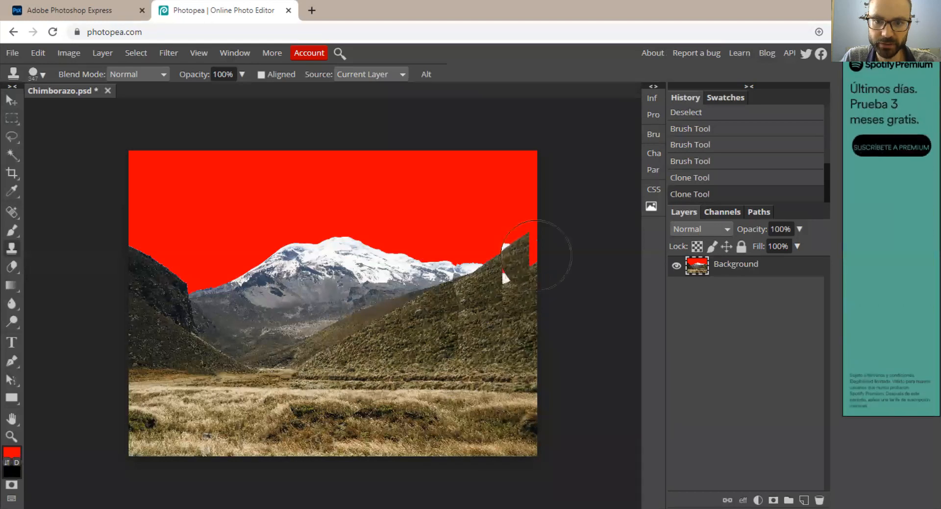
{"action": "left_click", "coordinate": [536, 256]}
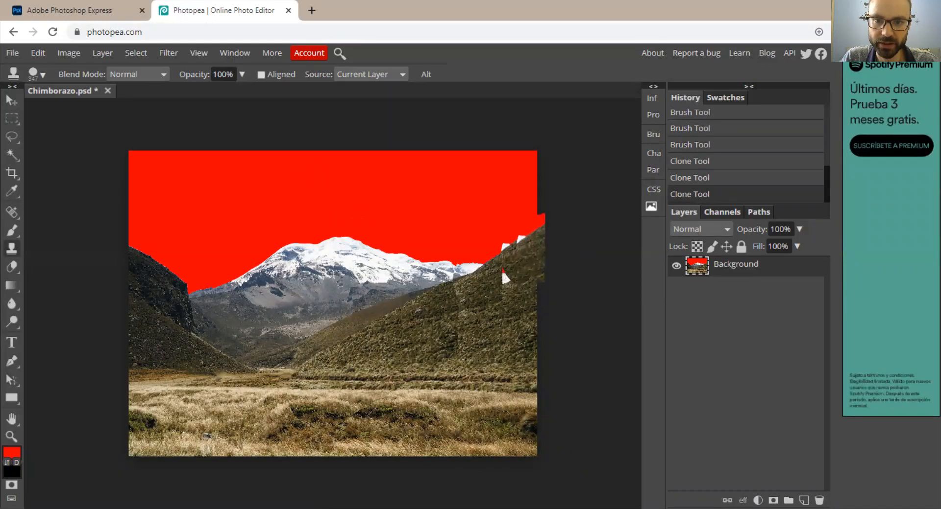
{"action": "left_click", "coordinate": [550, 247]}
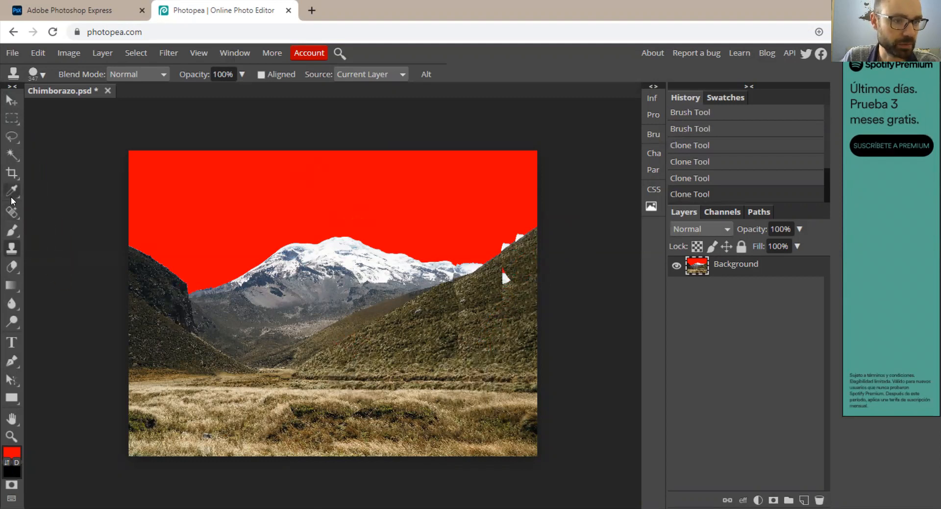
Select the white patches above the right hill's ridge with the Magic Wand at tolerance 16 and paint them red.
{"action": "left_click", "coordinate": [11, 155]}
{"action": "left_click", "coordinate": [504, 247]}
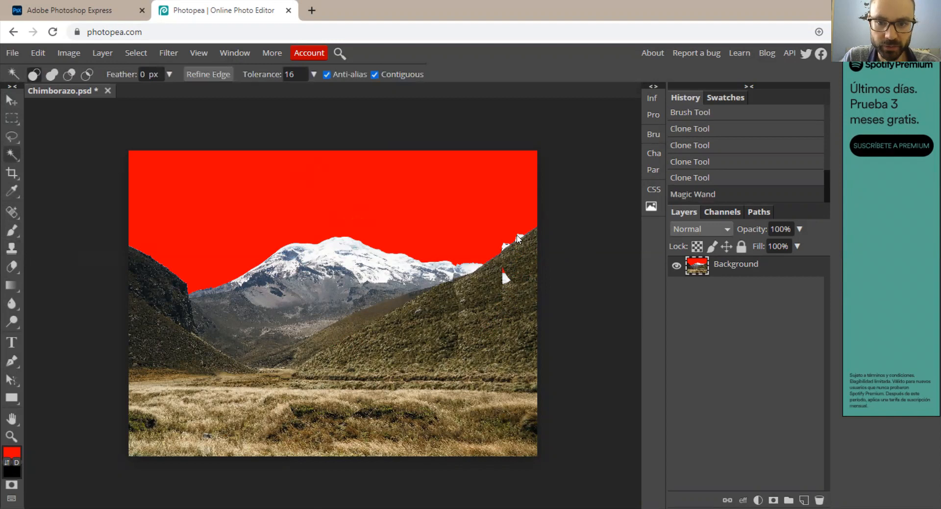
{"action": "left_click", "coordinate": [520, 236], "text": "shift"}
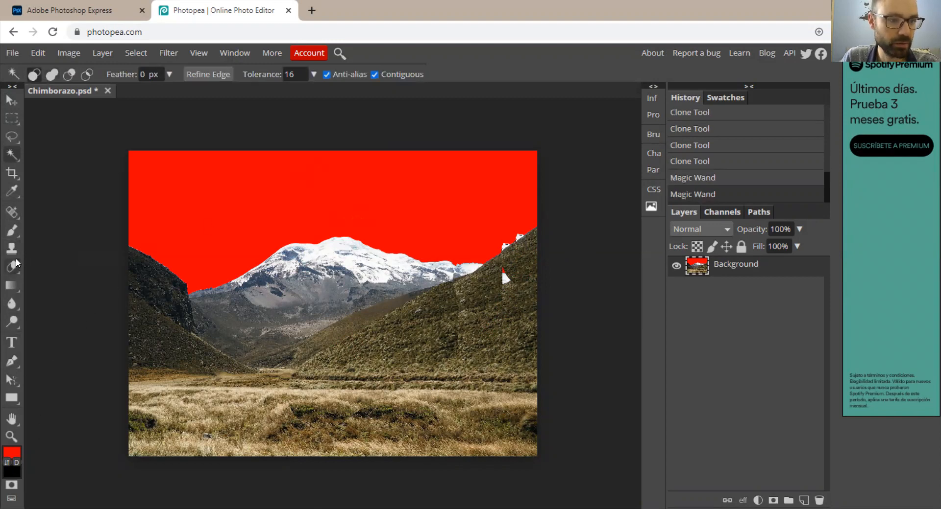
{"action": "left_click", "coordinate": [10, 237]}
{"action": "left_click", "coordinate": [474, 250]}
{"action": "left_click", "coordinate": [474, 250]}
{"action": "left_click", "coordinate": [11, 101]}
{"action": "left_click", "coordinate": [382, 225]}
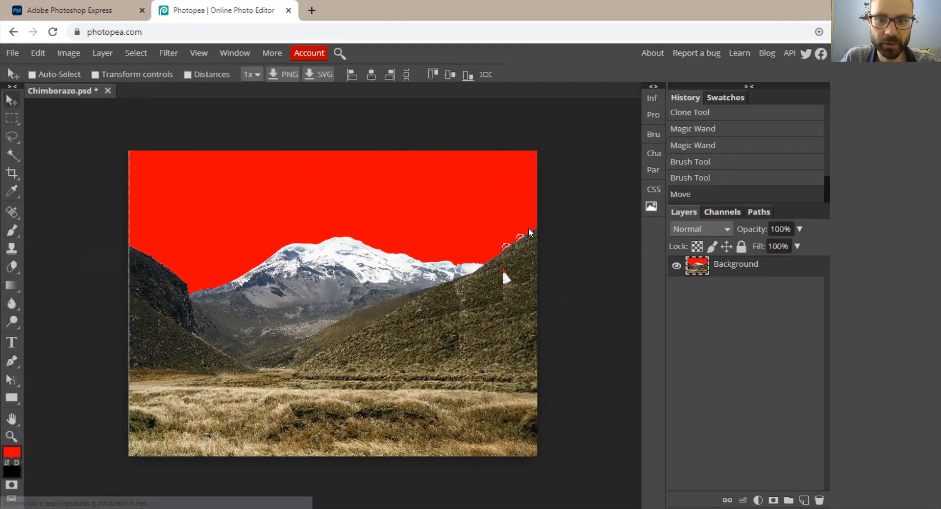
{"action": "key", "text": "ctrl+z"}
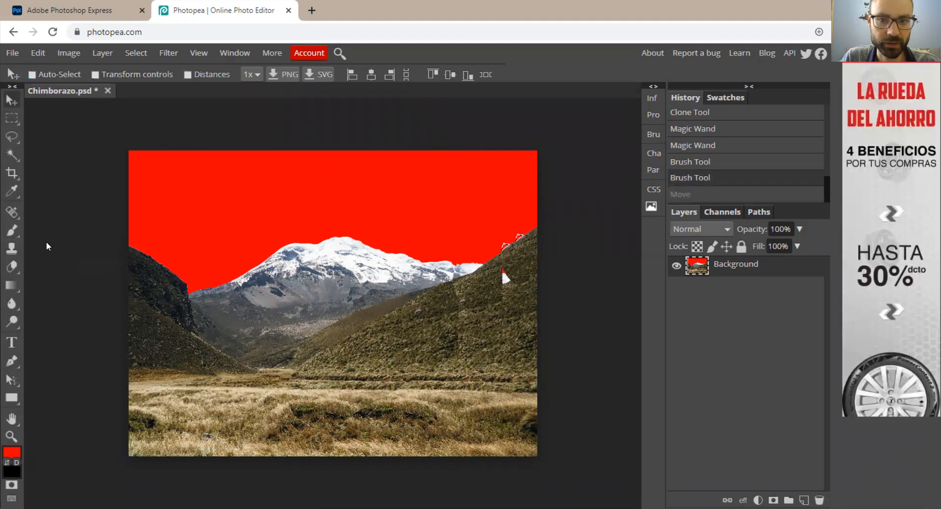
Reduce the brush size to 67 px and dab red over the selected patch on the right hill's ridge.
{"action": "left_click", "coordinate": [12, 230]}
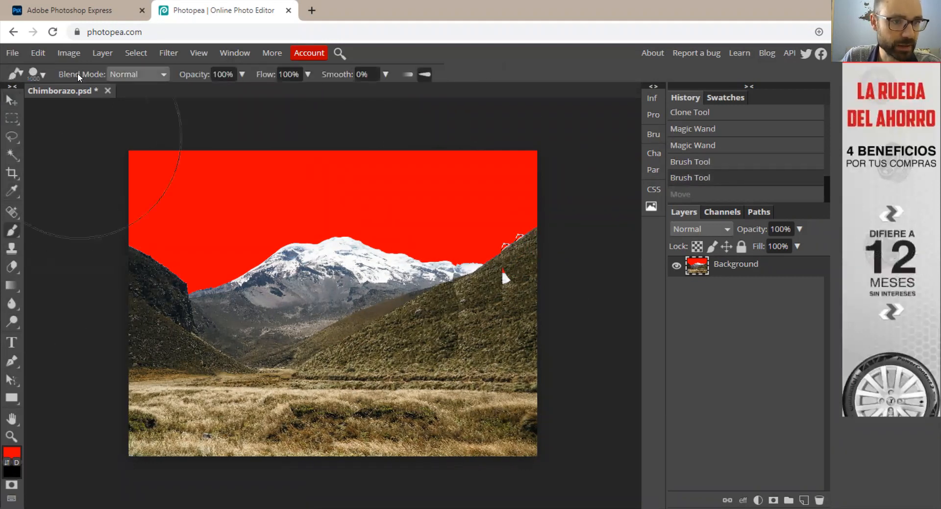
{"action": "left_click", "coordinate": [41, 81]}
{"action": "mouse_move", "coordinate": [78, 108]}
{"action": "left_mouse_down"}
{"action": "mouse_move", "coordinate": [42, 108]}
{"action": "mouse_move", "coordinate": [64, 109]}
{"action": "left_mouse_up"}
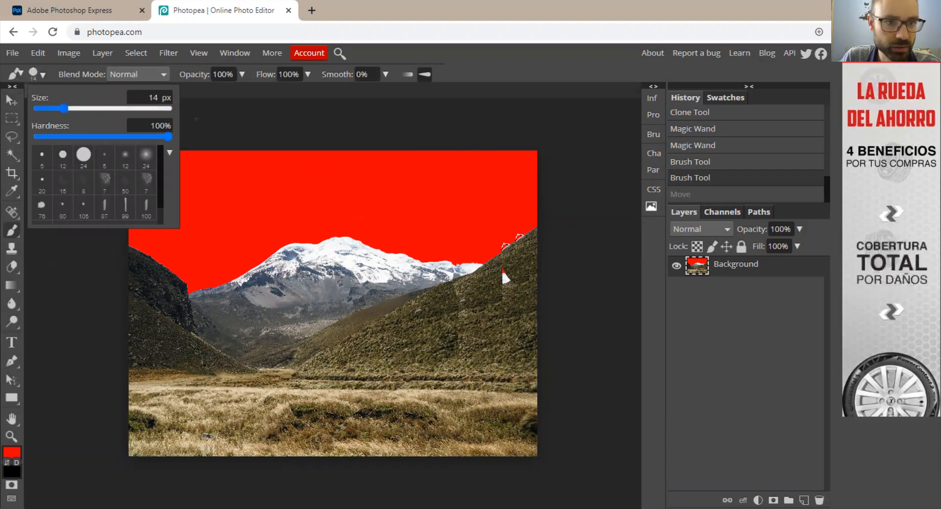
{"action": "left_click", "coordinate": [94, 108]}
{"action": "left_click", "coordinate": [86, 110]}
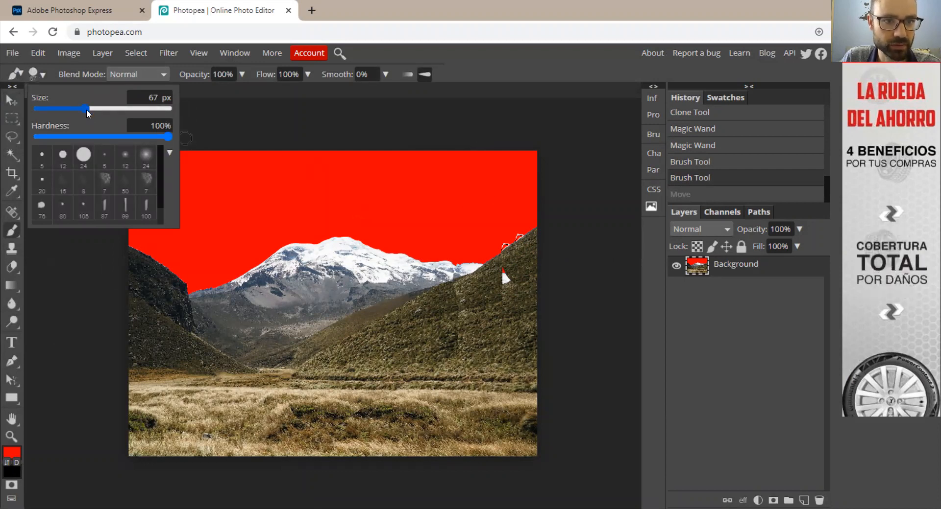
{"action": "left_click", "coordinate": [488, 236]}
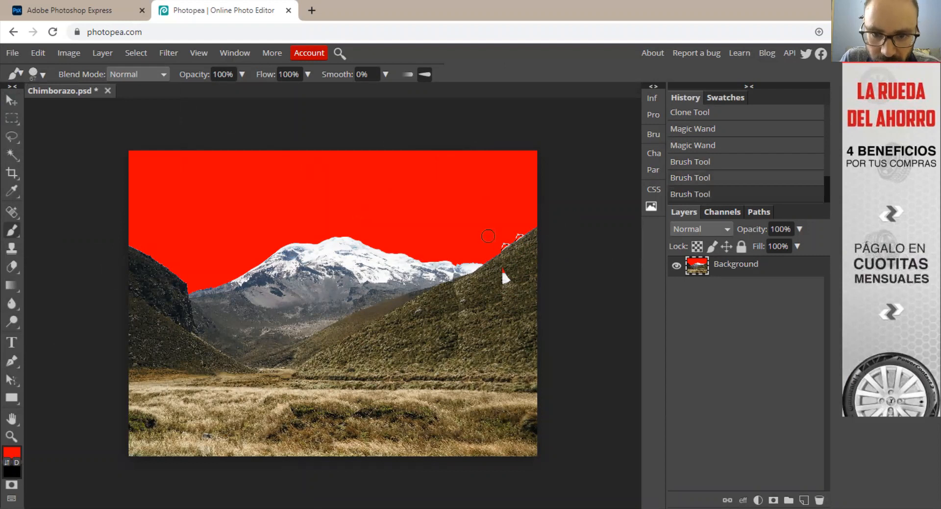
{"action": "left_click", "coordinate": [502, 243]}
{"action": "left_click", "coordinate": [502, 242]}
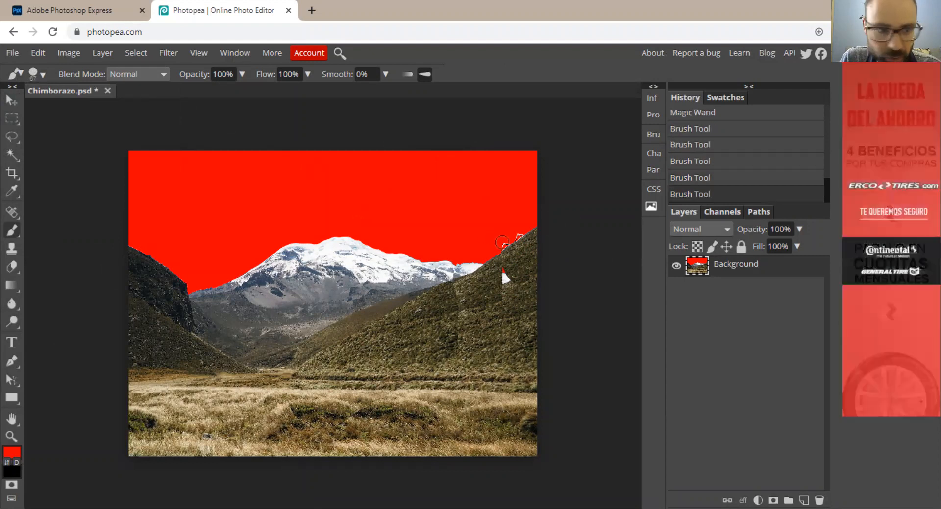
Remove the selection and paint the leftover light outlines along the right hill's ridge red with the 67 px brush.
{"action": "left_click", "coordinate": [12, 101]}
{"action": "left_click", "coordinate": [12, 118]}
{"action": "left_click", "coordinate": [42, 130]}
{"action": "left_click", "coordinate": [10, 230]}
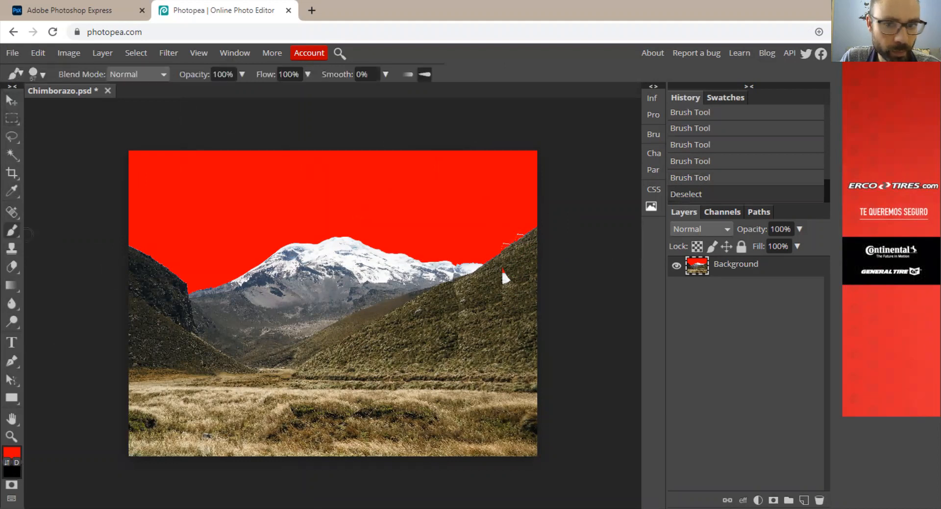
{"action": "left_click", "coordinate": [502, 243]}
{"action": "left_click", "coordinate": [506, 238]}
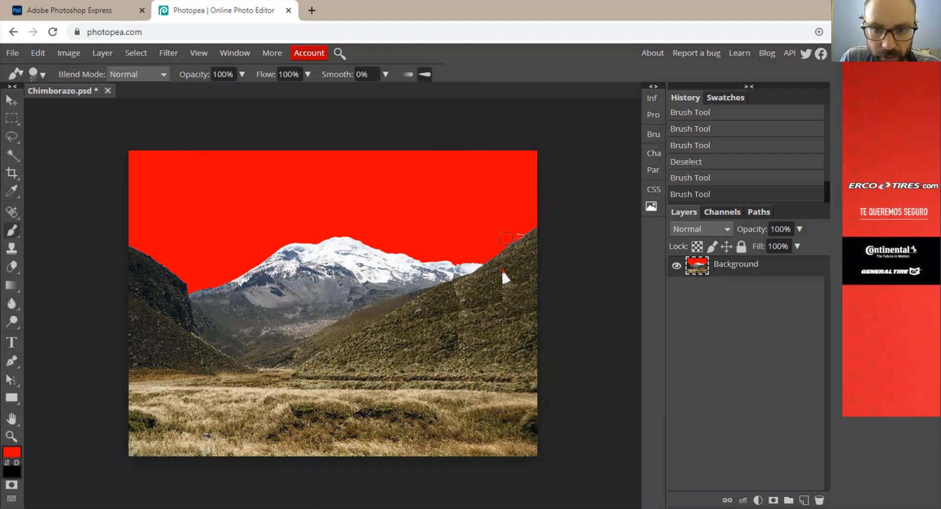
{"action": "left_click", "coordinate": [515, 232]}
{"action": "left_click", "coordinate": [519, 238]}
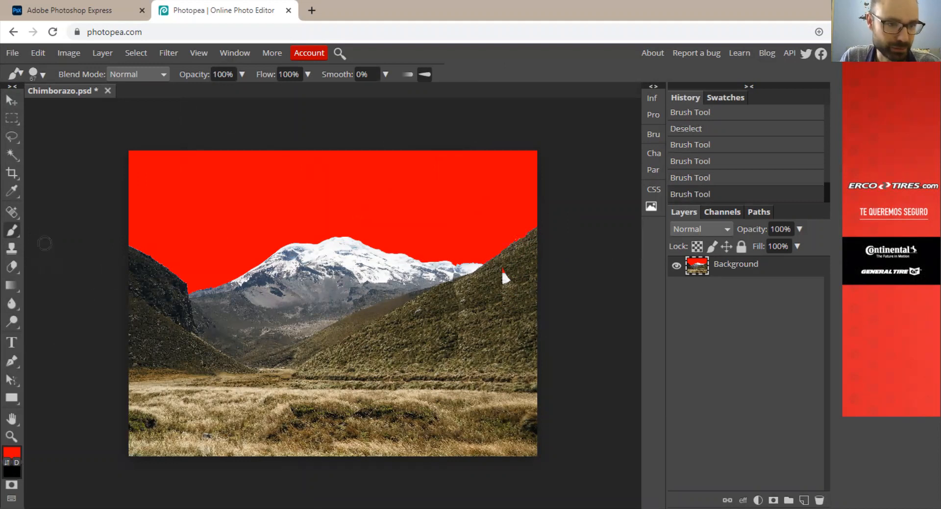
Clone clean grass texture over the white speck on the right hillside with the Clone tool at 100% opacity.
{"action": "left_click", "coordinate": [8, 248]}
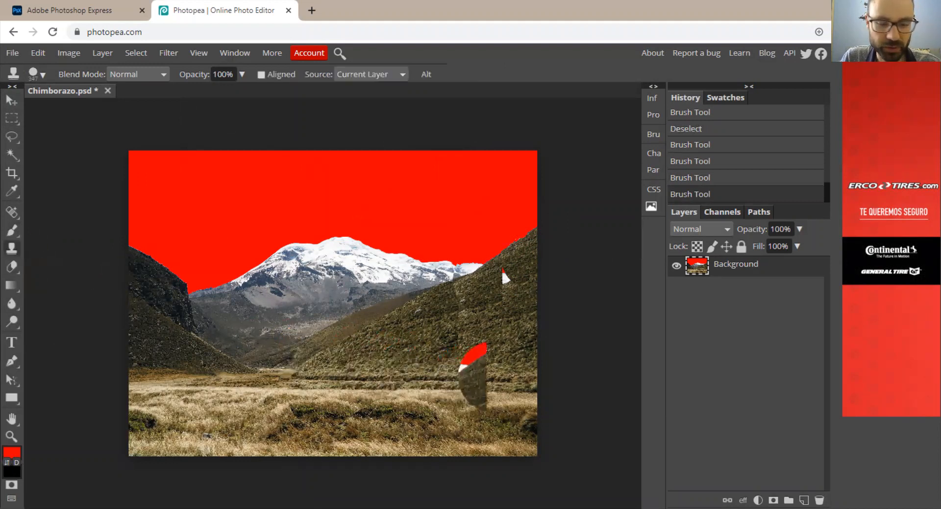
{"action": "left_click", "coordinate": [489, 311], "text": "alt"}
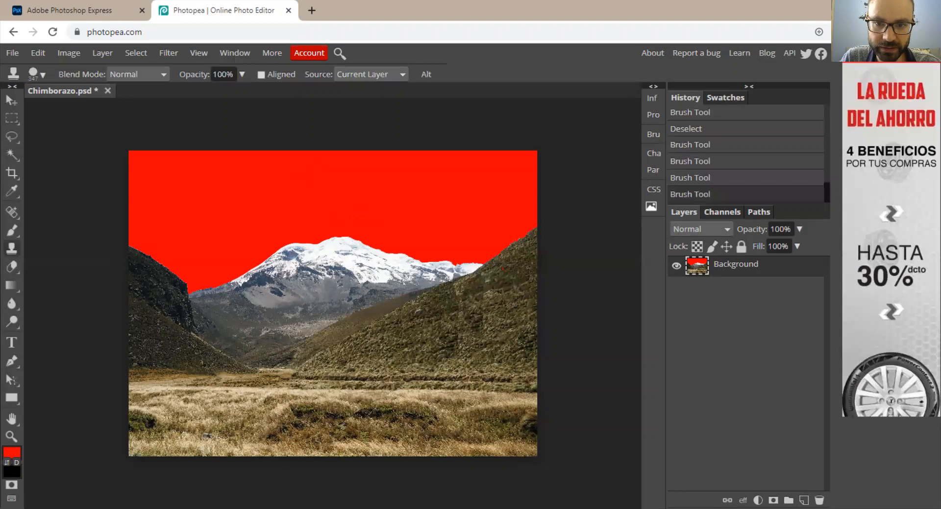
{"action": "left_click", "coordinate": [511, 355]}
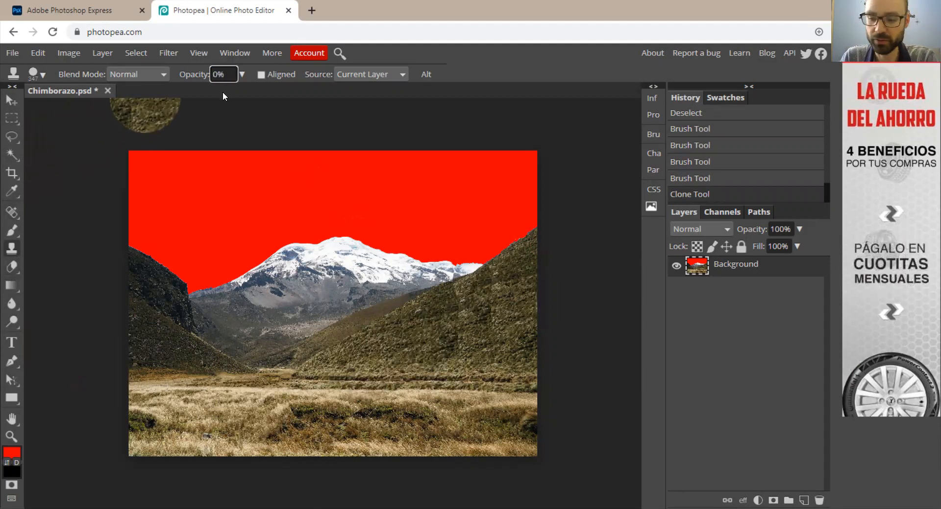
Set the Clone tool's opacity to 50% and blend the visible seams across the right hillside with cloned grass.
{"action": "type", "text": "50"}
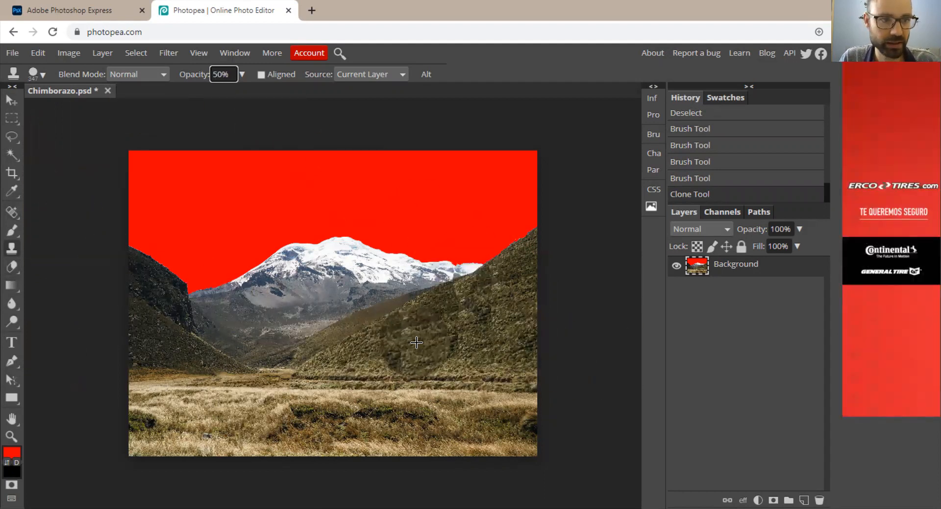
{"action": "mouse_move", "coordinate": [425, 329]}
{"action": "left_mouse_down"}
{"action": "mouse_move", "coordinate": [463, 306]}
{"action": "mouse_move", "coordinate": [494, 311]}
{"action": "left_mouse_up"}
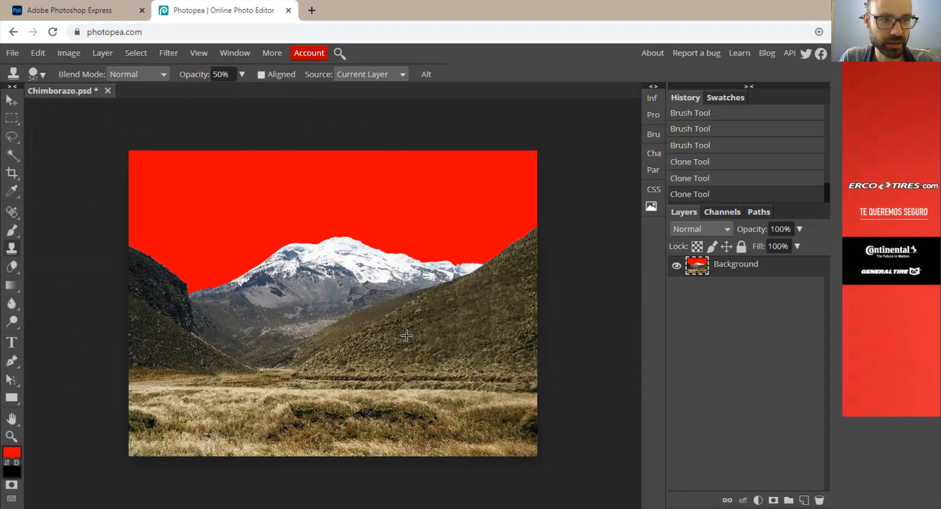
{"action": "left_click", "coordinate": [456, 327]}
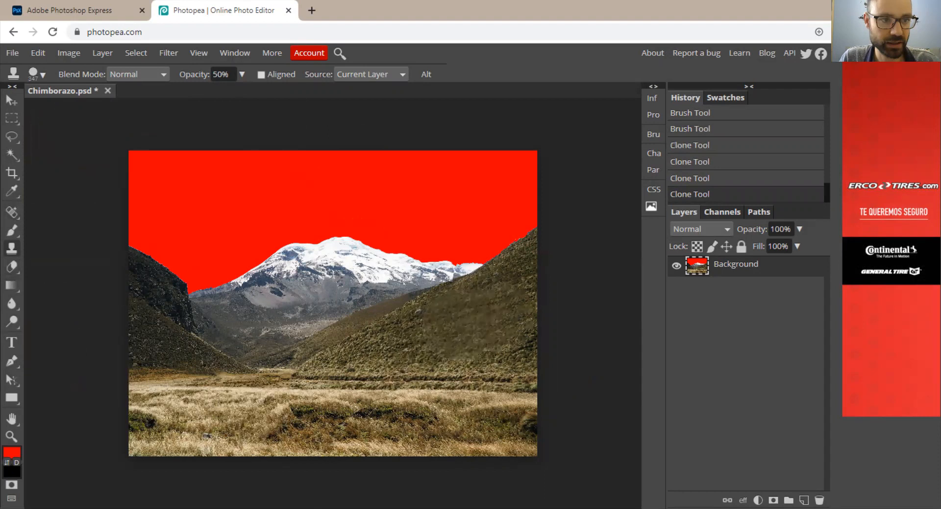
{"action": "left_click", "coordinate": [499, 303]}
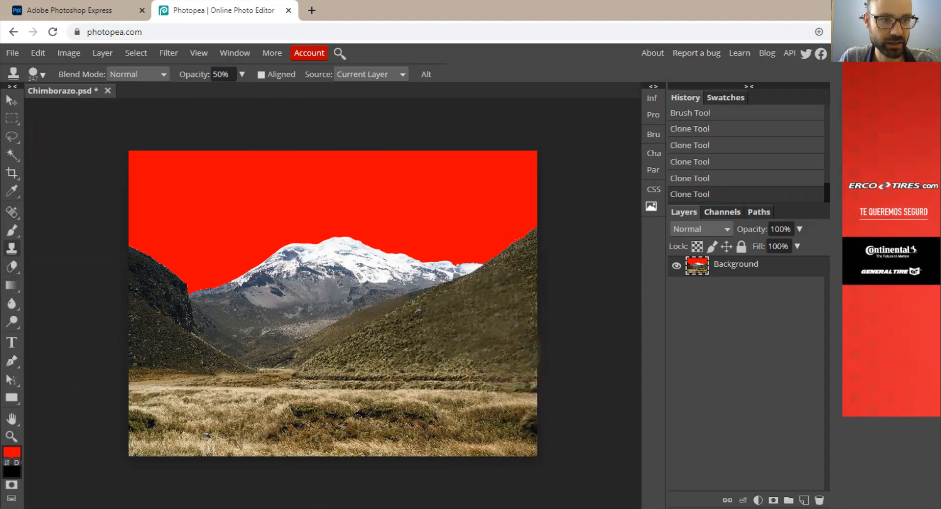
{"action": "left_click", "coordinate": [507, 353]}
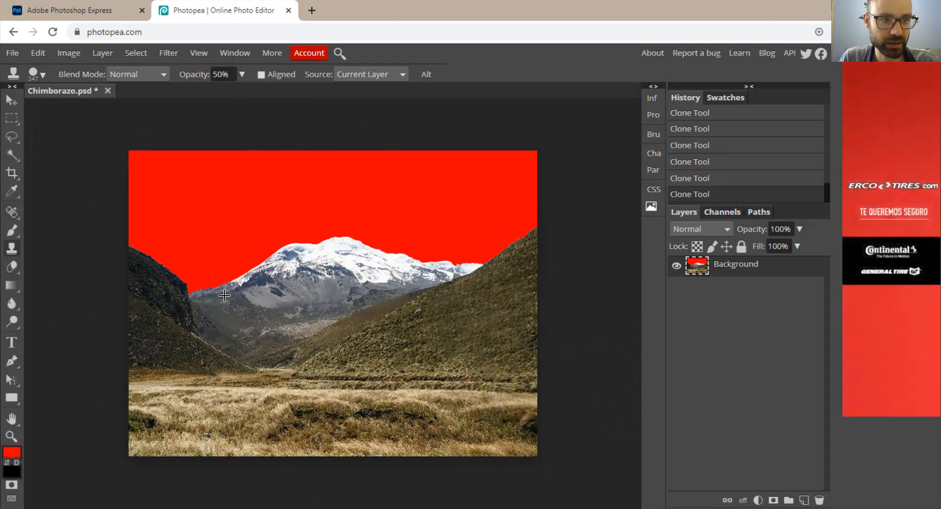
Clone the mountain's left ridge and snowy summit slightly higher with the Clone tool at 100% opacity, undoing the misplaced strokes.
{"action": "left_click_drag", "start_coordinate": [190, 288], "coordinate": [245, 268]}
{"action": "key", "text": "ctrl+z"}
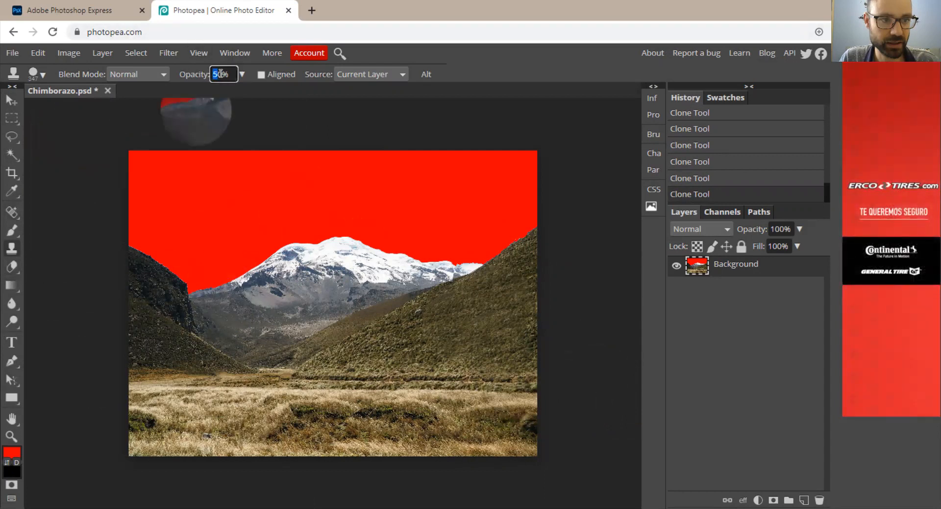
{"action": "left_click_drag", "start_coordinate": [190, 289], "coordinate": [248, 265]}
{"action": "left_click", "coordinate": [223, 289]}
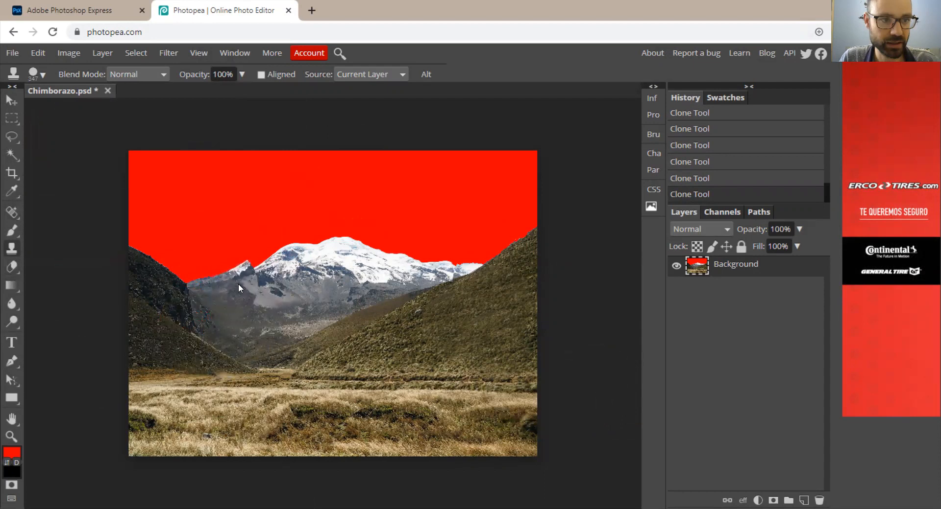
{"action": "key", "text": "ctrl+z"}
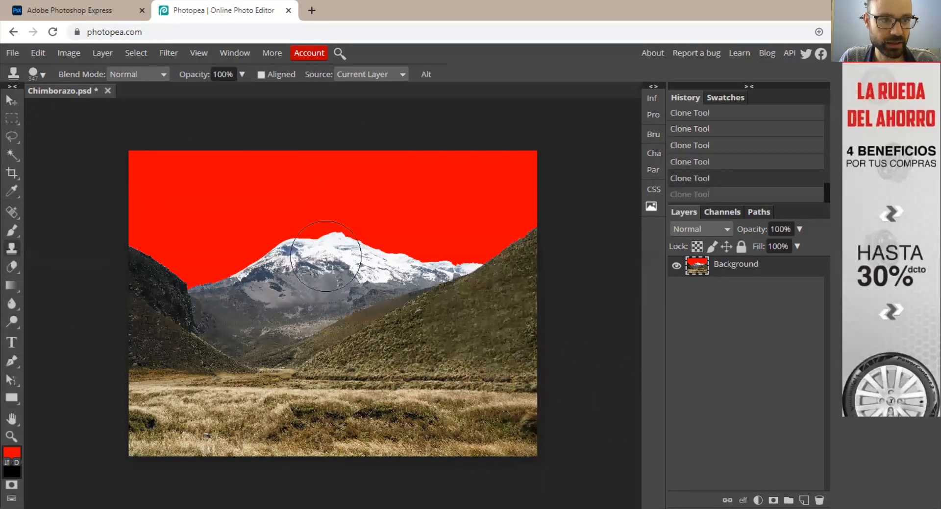
{"action": "left_click_drag", "start_coordinate": [346, 257], "coordinate": [344, 259]}
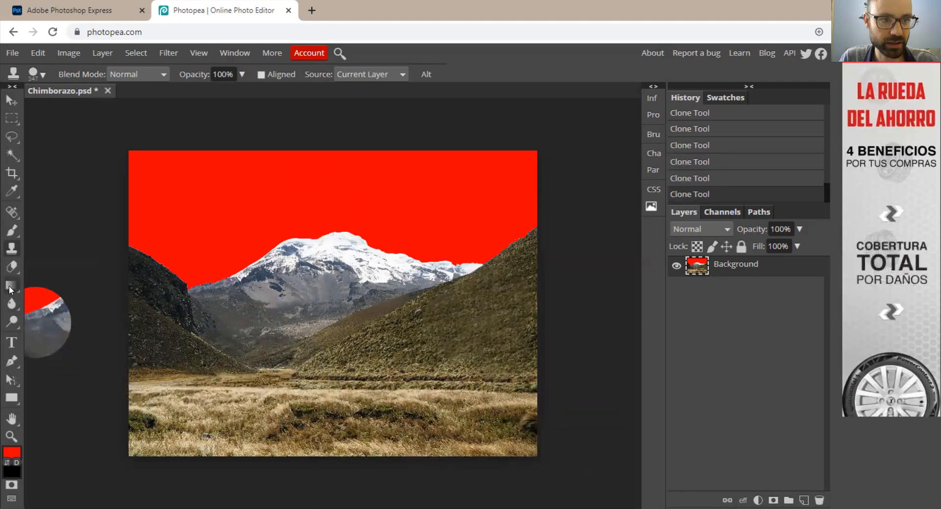
Add the text "Aventura en el Chimborazo" at 100 px in the red sky and centre it above the mountain.
{"action": "left_click", "coordinate": [14, 343]}
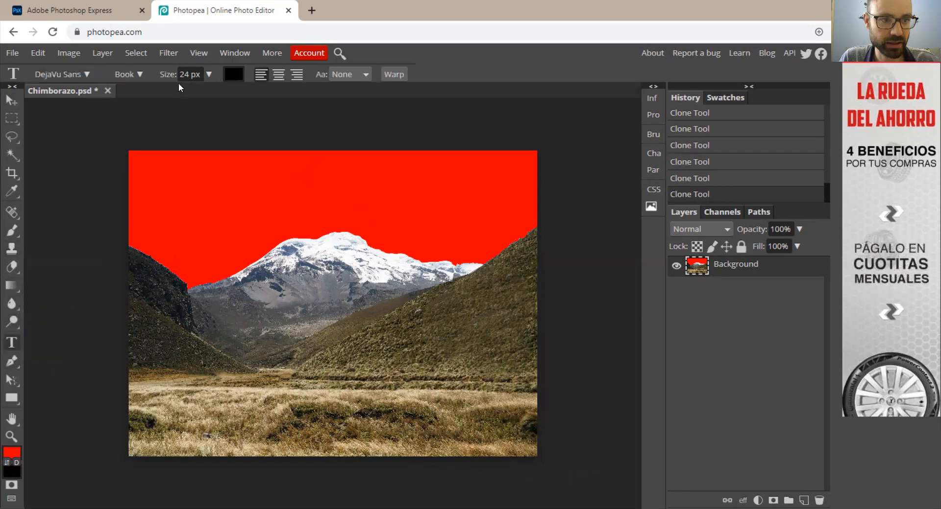
{"action": "left_click", "coordinate": [191, 76]}
{"action": "double_click", "coordinate": [191, 76]}
{"action": "type", "text": "100"}
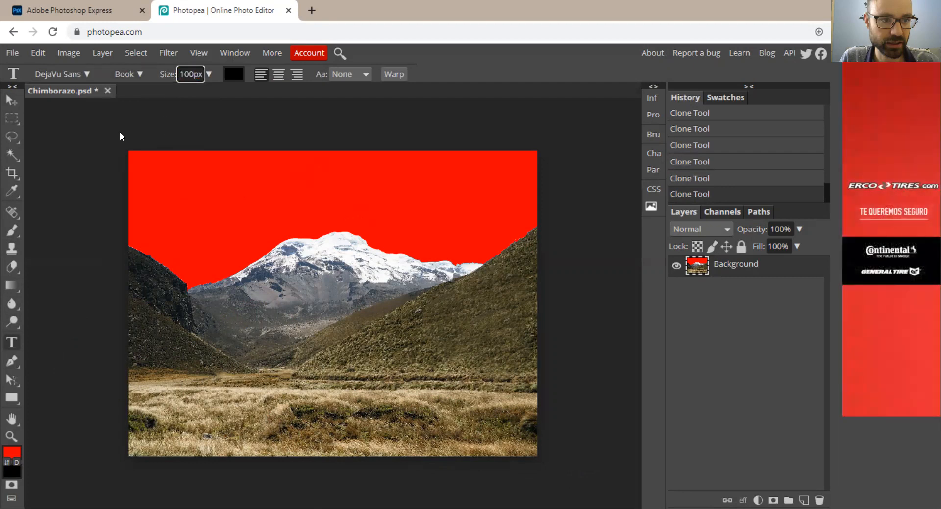
{"action": "left_click", "coordinate": [184, 198]}
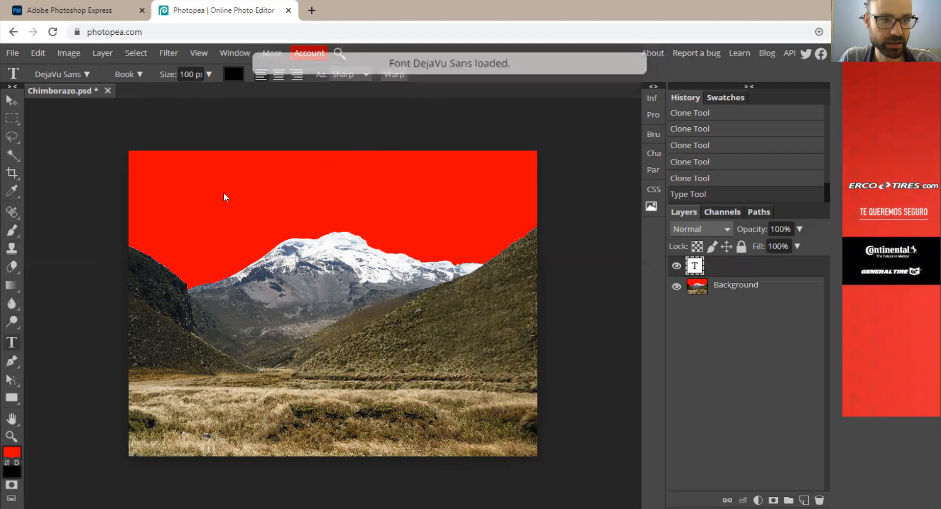
{"action": "left_click", "coordinate": [241, 192]}
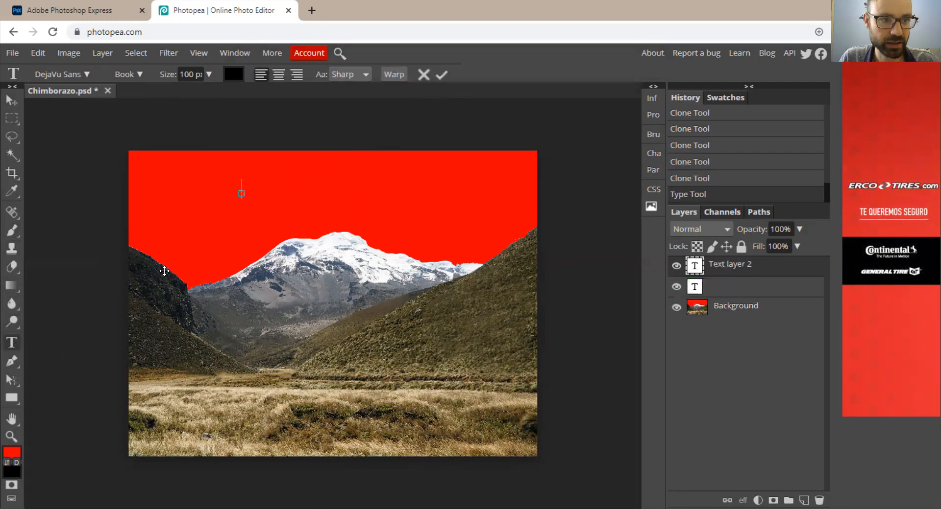
{"action": "type", "text": "Aventura"}
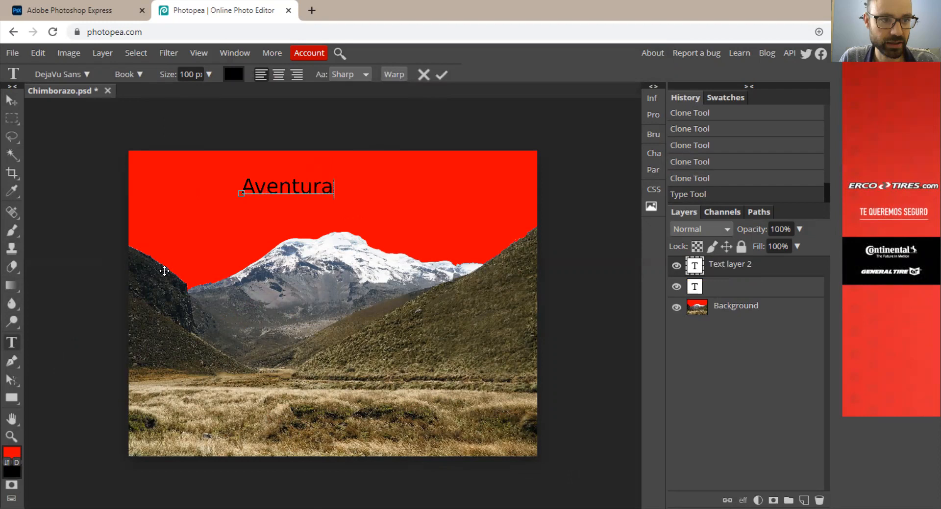
{"action": "type", "text": " en el Chimborazo"}
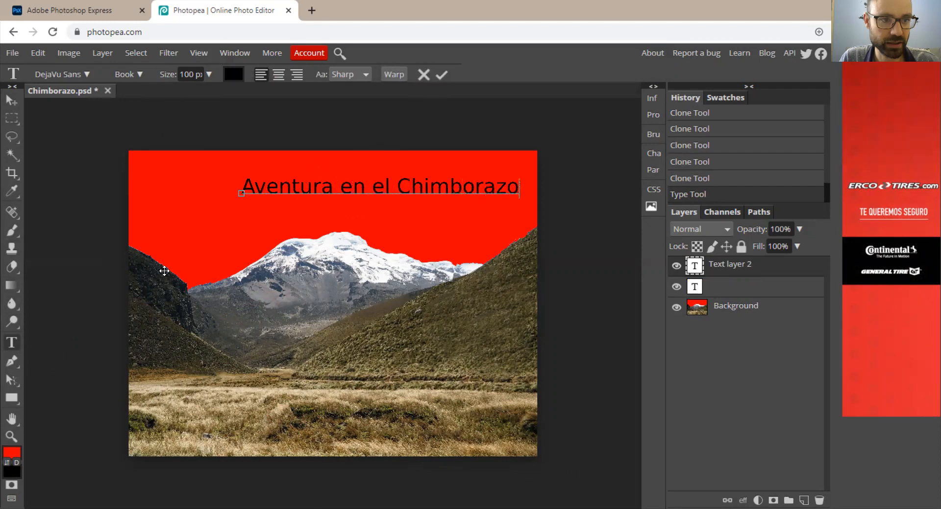
{"action": "left_click", "coordinate": [12, 100]}
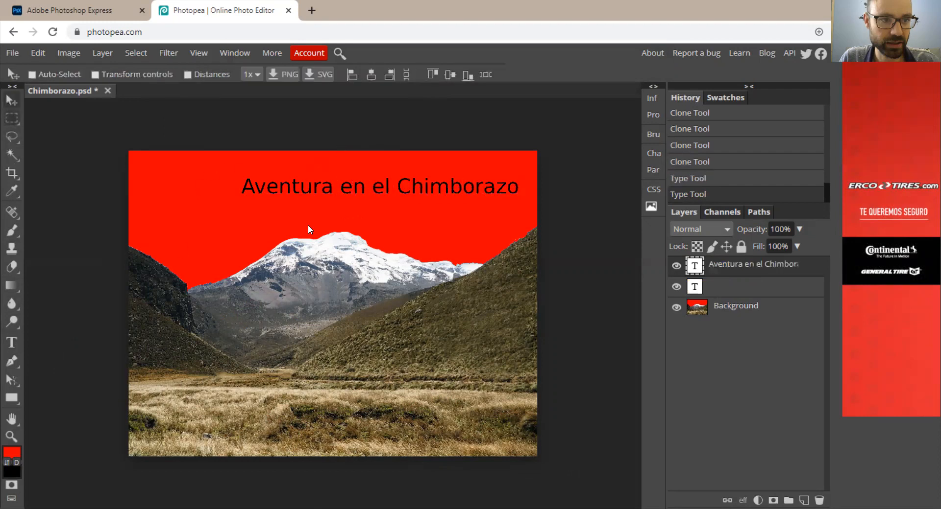
{"action": "left_click_drag", "start_coordinate": [394, 189], "coordinate": [350, 189]}
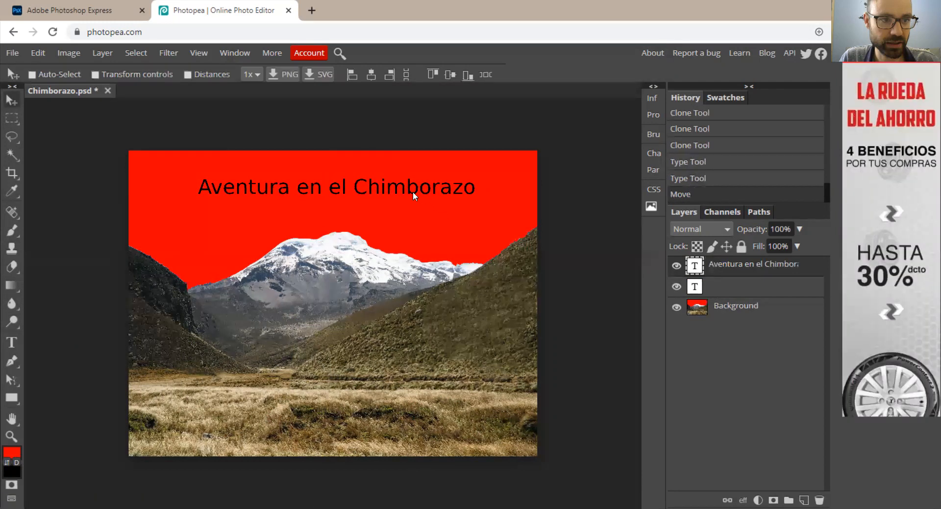
Enable Bevel and Emboss with Contour and Texture, plus a Stroke, in the layer style of the "Aventura en el Chimborazo" text.
{"action": "double_click", "coordinate": [730, 264]}
{"action": "double_click", "coordinate": [694, 265]}
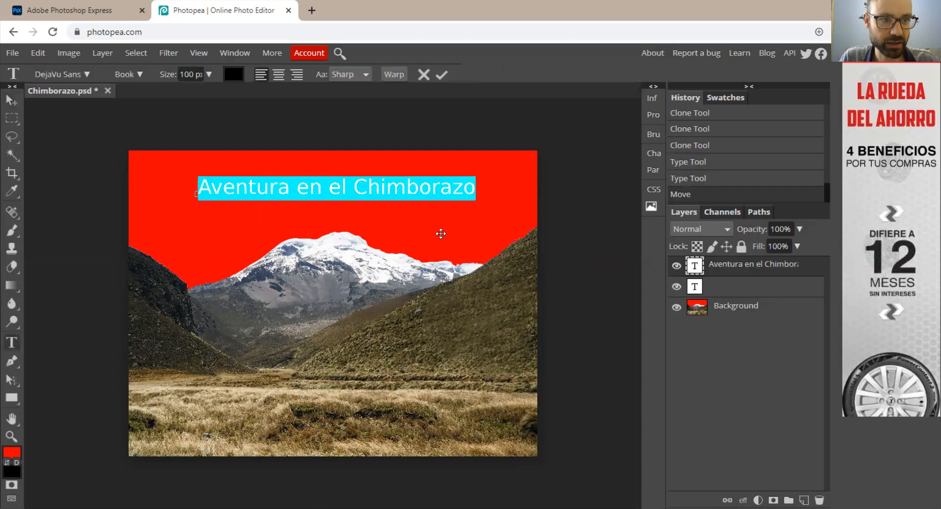
{"action": "double_click", "coordinate": [694, 267]}
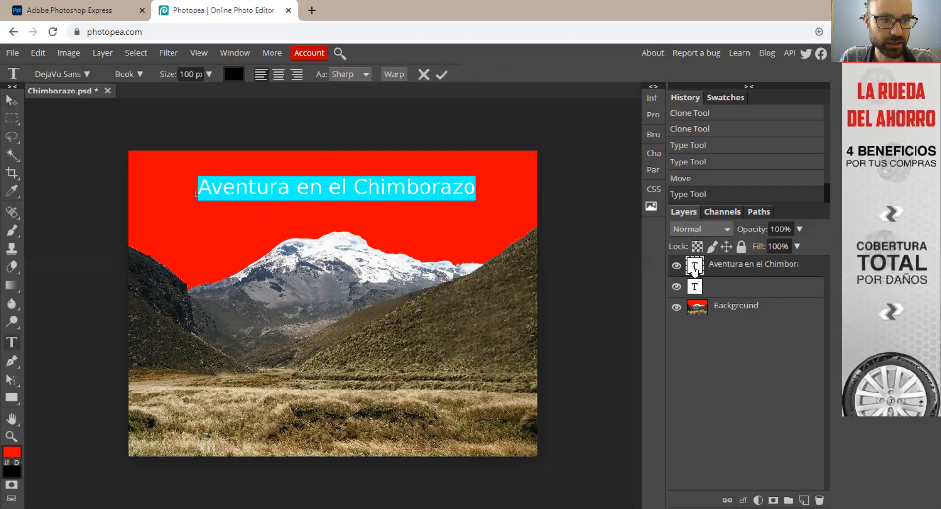
{"action": "right_click", "coordinate": [694, 270]}
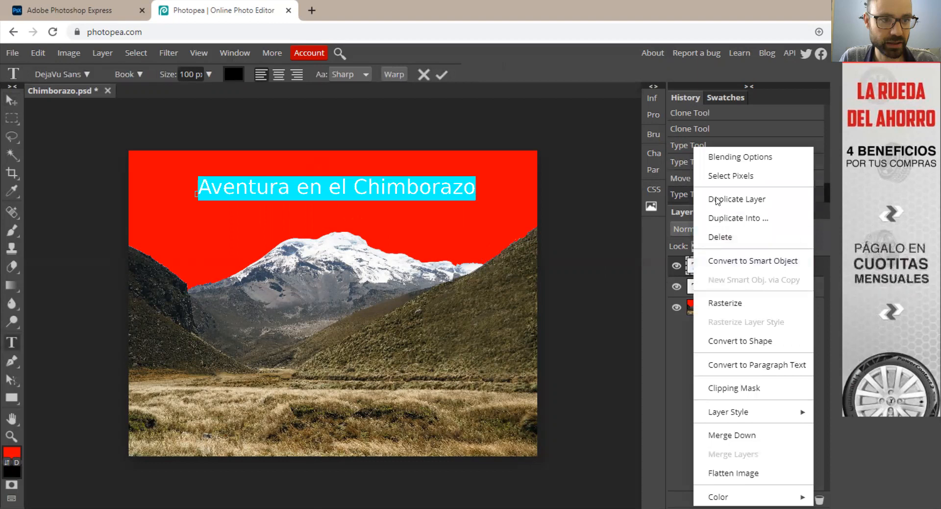
{"action": "left_click", "coordinate": [730, 157]}
{"action": "left_click_drag", "start_coordinate": [289, 152], "coordinate": [748, 175]}
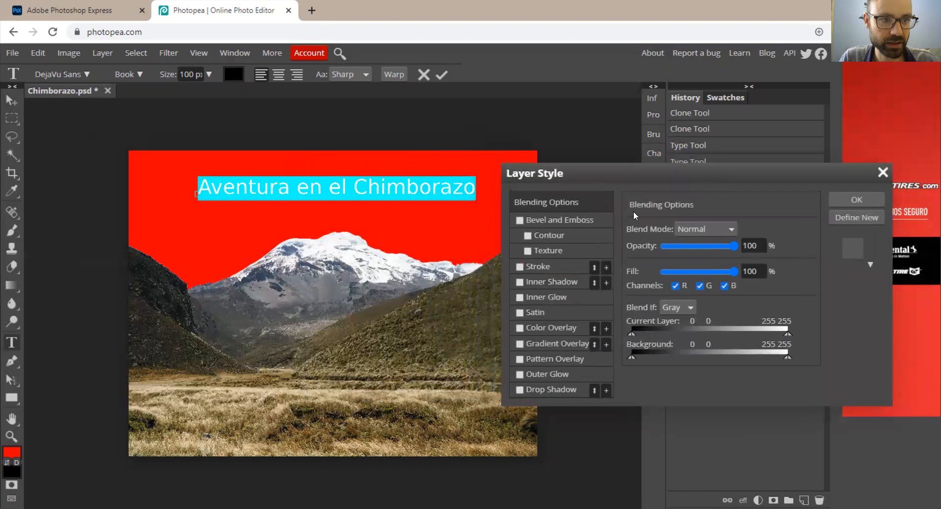
{"action": "left_click", "coordinate": [534, 236]}
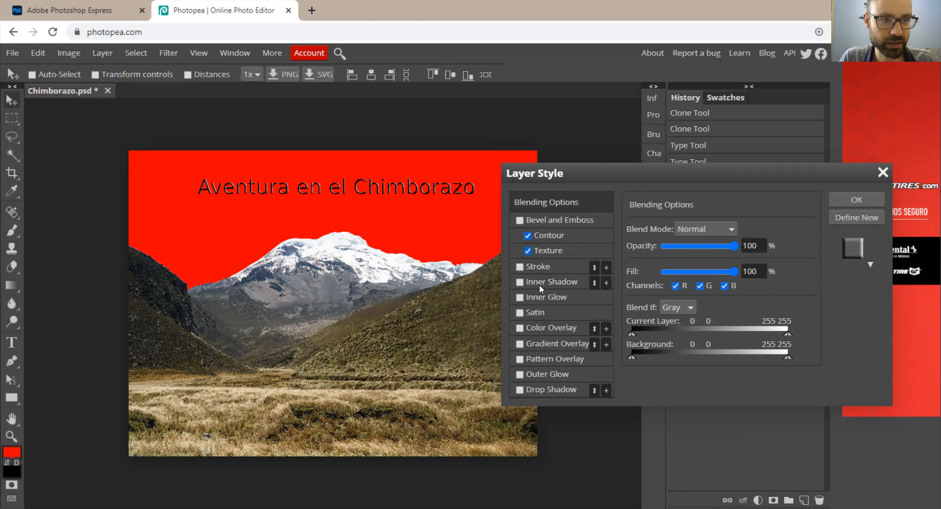
{"action": "left_click", "coordinate": [521, 267]}
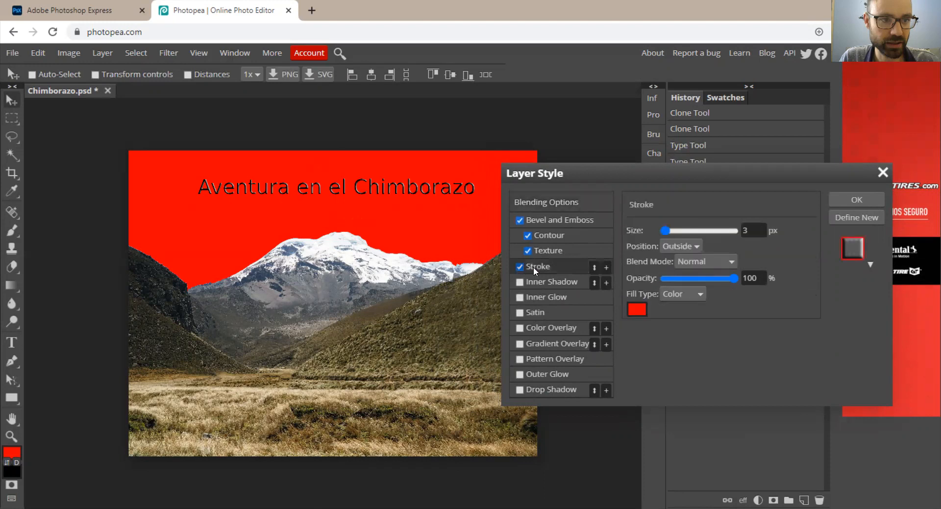
{"action": "left_click", "coordinate": [637, 313]}
{"action": "left_click", "coordinate": [300, 398]}
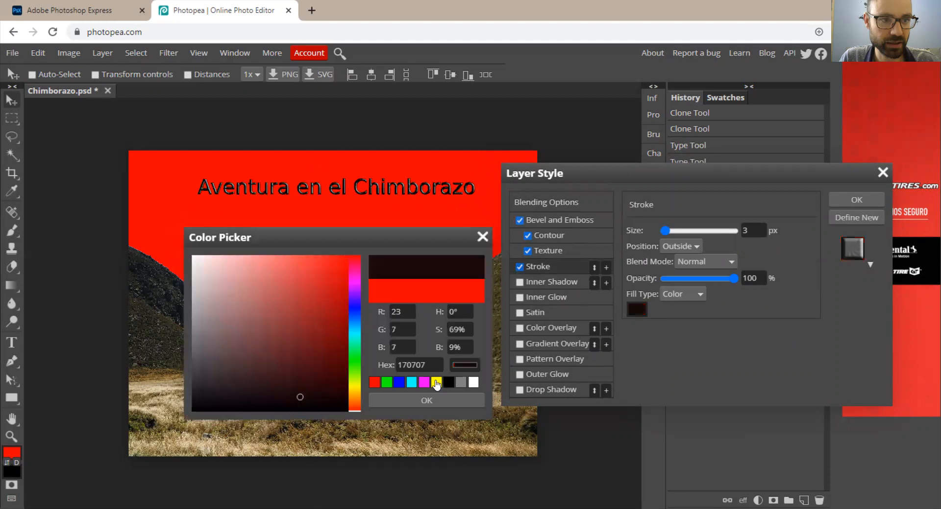
{"action": "left_click", "coordinate": [479, 240]}
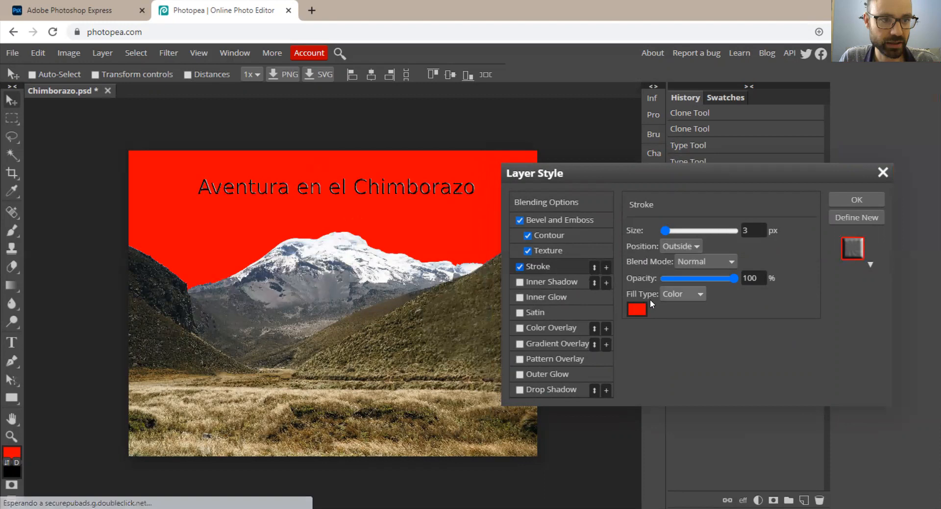
Set the title's stroke to yellow (ffdf00) with a size of 2 px and apply the layer style.
{"action": "left_click", "coordinate": [636, 310]}
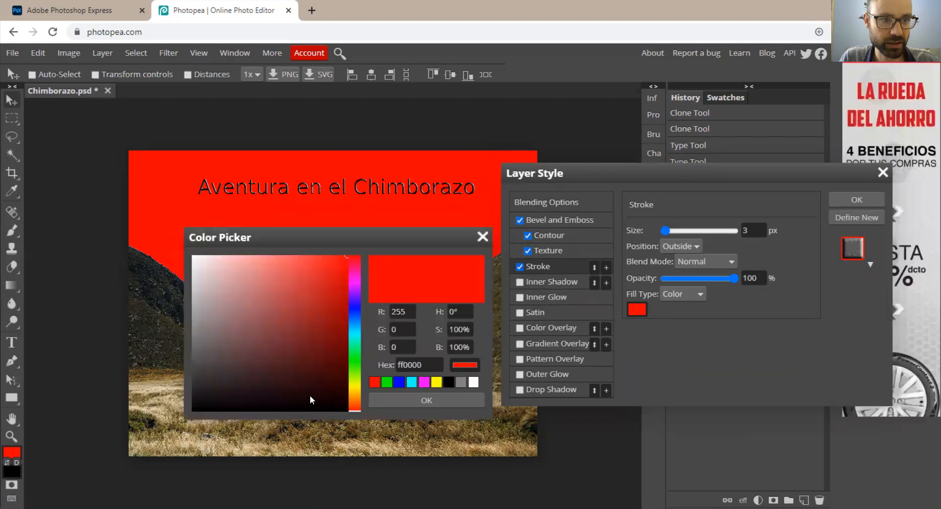
{"action": "left_click", "coordinate": [354, 388]}
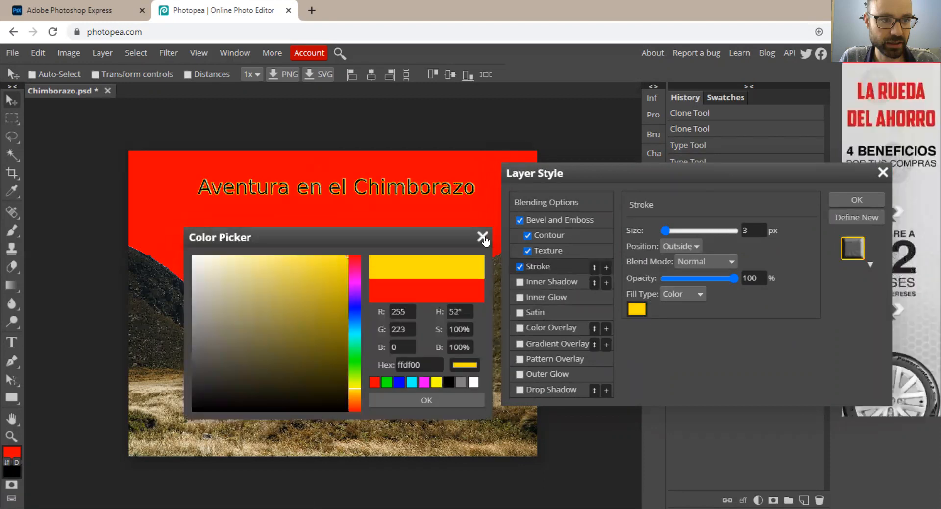
{"action": "left_click", "coordinate": [419, 397]}
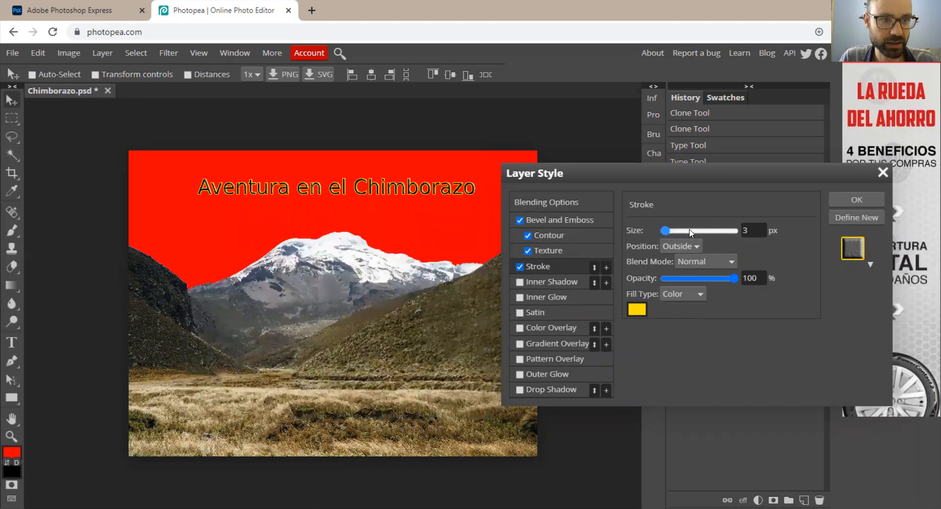
{"action": "mouse_move", "coordinate": [665, 230]}
{"action": "left_mouse_down"}
{"action": "mouse_move", "coordinate": [695, 230]}
{"action": "mouse_move", "coordinate": [665, 230]}
{"action": "left_mouse_up"}
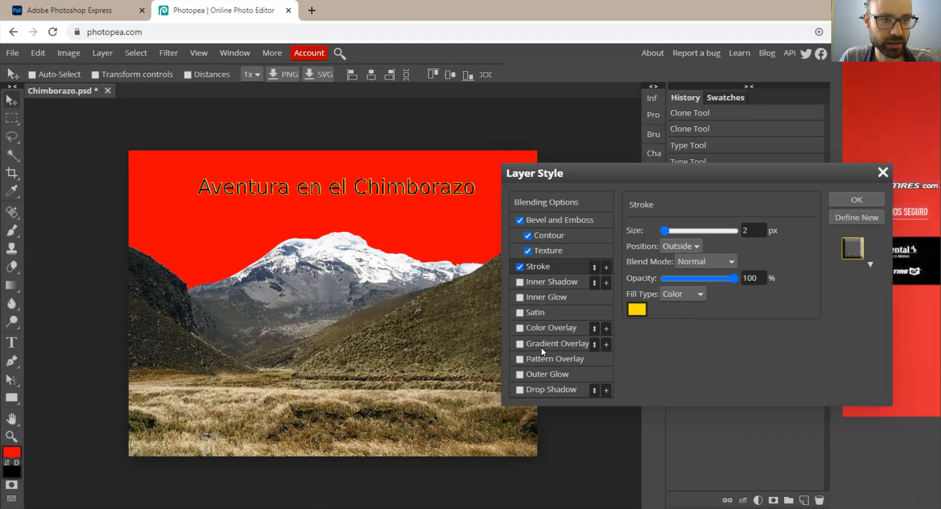
{"action": "left_click", "coordinate": [866, 200]}
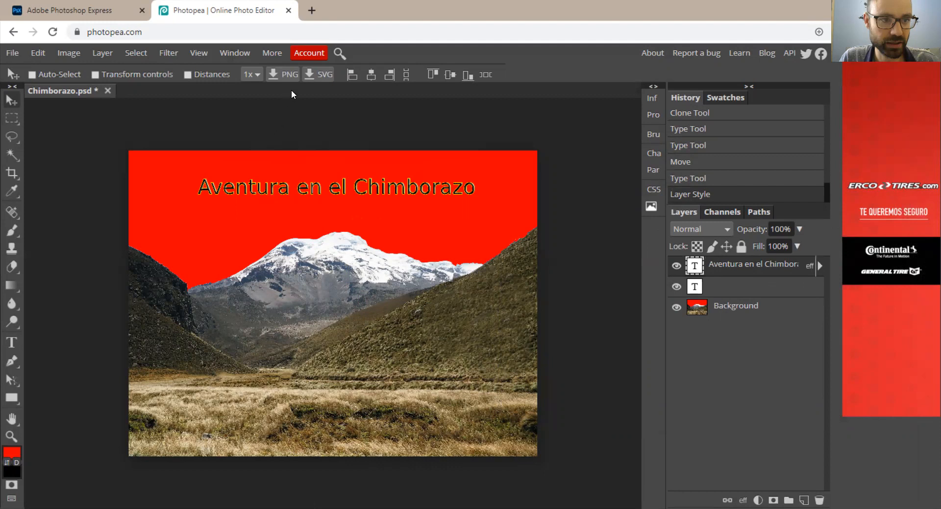
Export the image as a 2000 x 1500 px JPG at 92% quality and open the downloaded Chimborazo.jpg.
{"action": "left_click", "coordinate": [6, 56]}
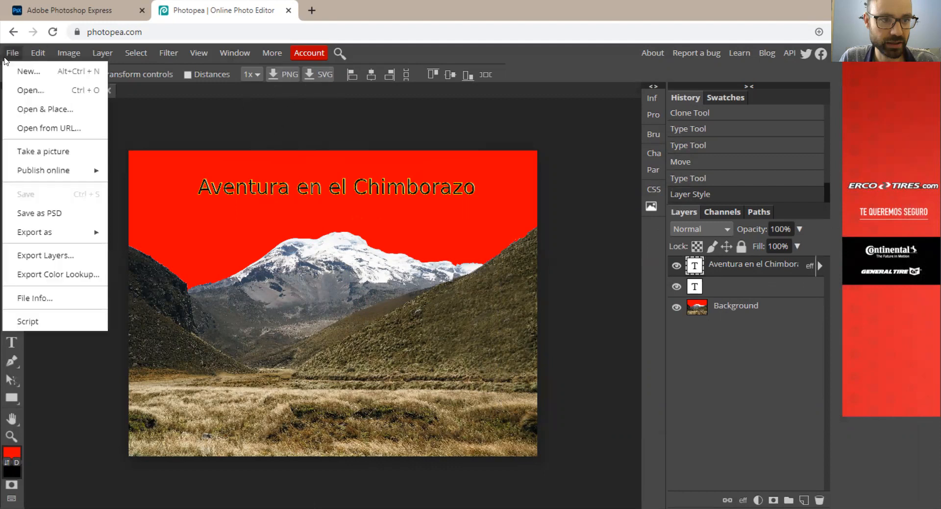
{"action": "mouse_move", "coordinate": [69, 233]}
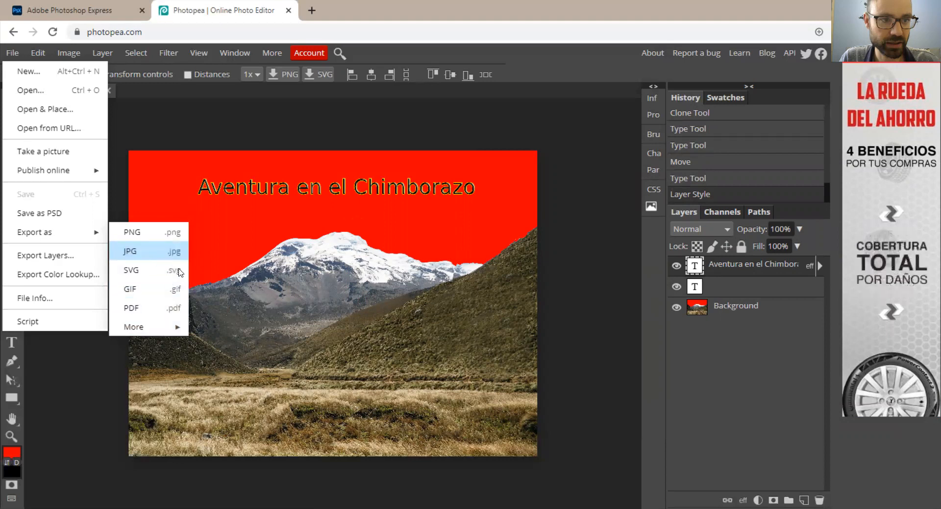
{"action": "left_click", "coordinate": [161, 255]}
{"action": "left_click_drag", "start_coordinate": [303, 262], "coordinate": [295, 352]}
{"action": "left_click_drag", "start_coordinate": [496, 207], "coordinate": [538, 209]}
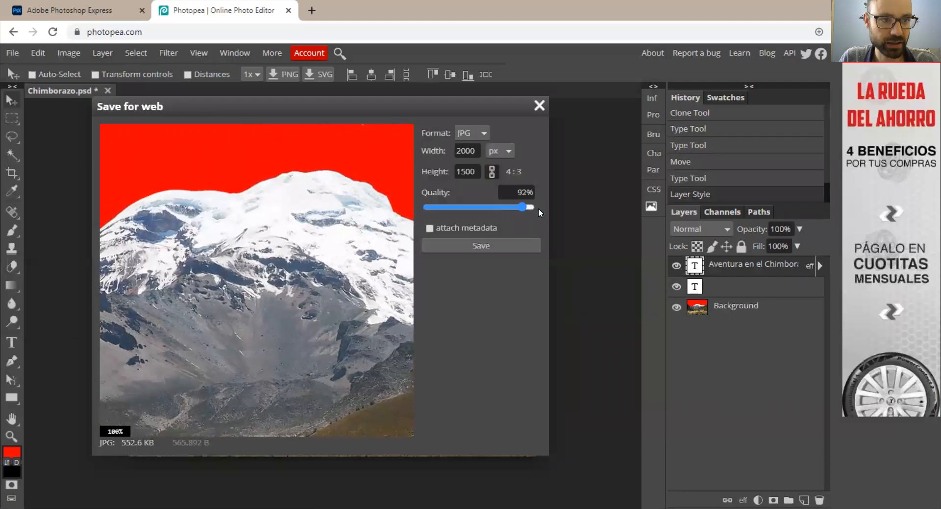
{"action": "left_click", "coordinate": [487, 249]}
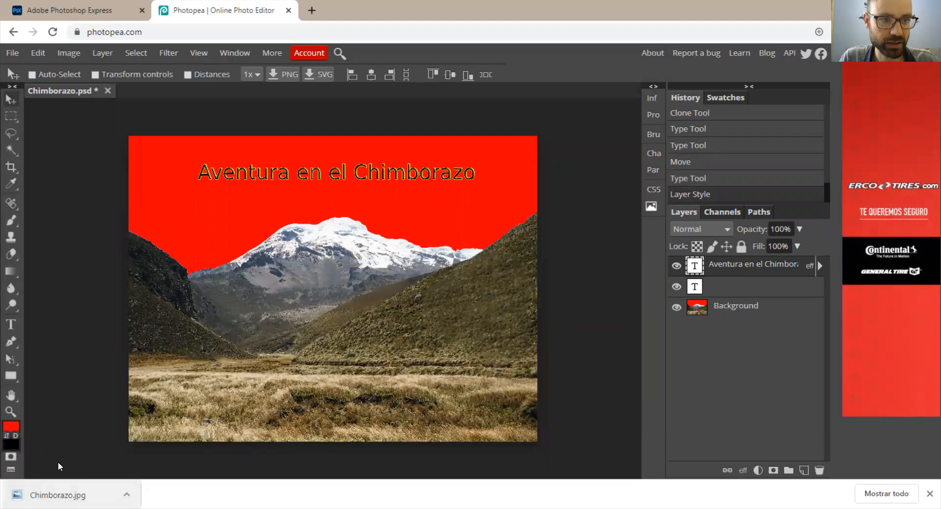
{"action": "left_click", "coordinate": [58, 496]}
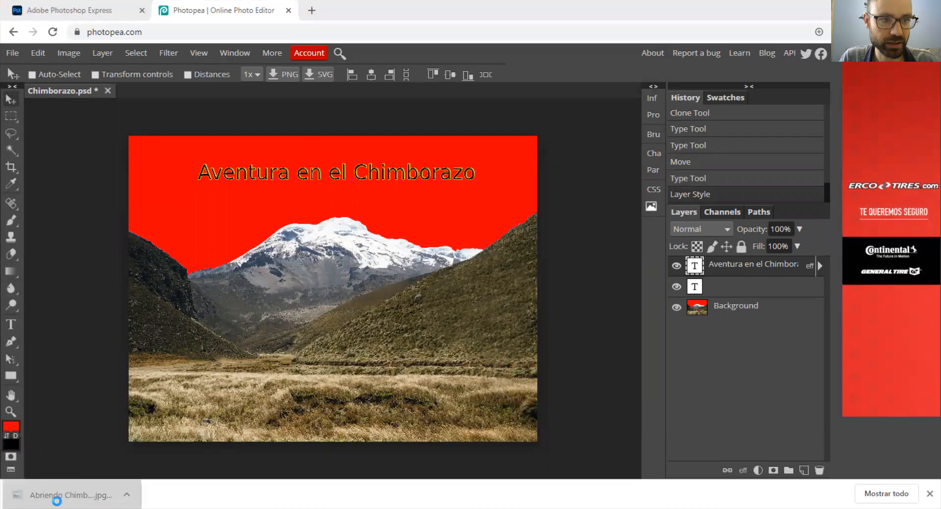